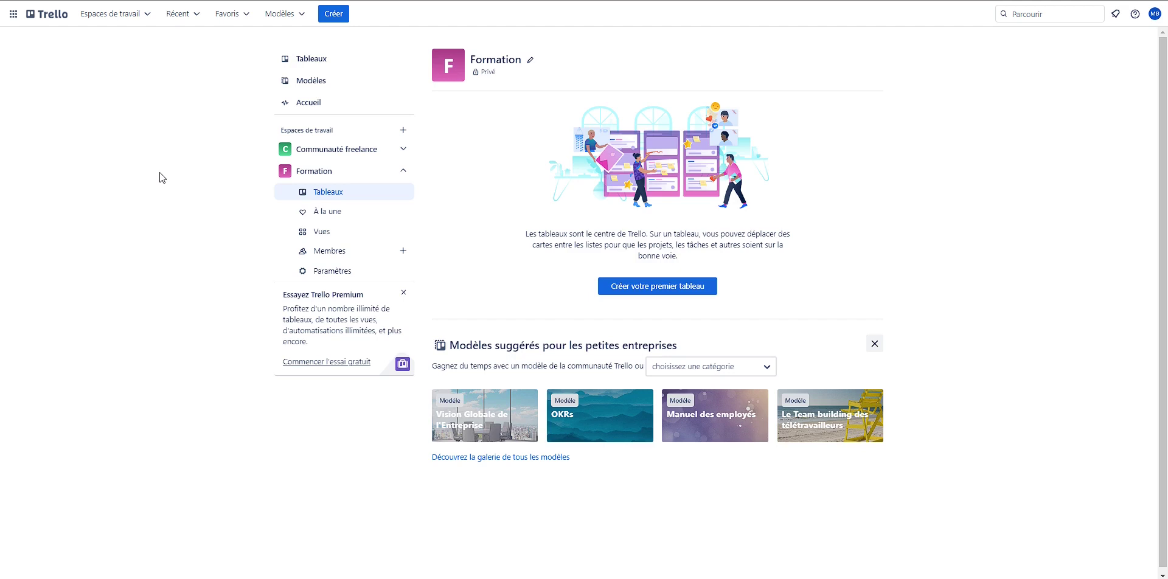
- Filter the suggested board templates to the Populaires category and open the Modèle Kanban template
left_click(733, 371)
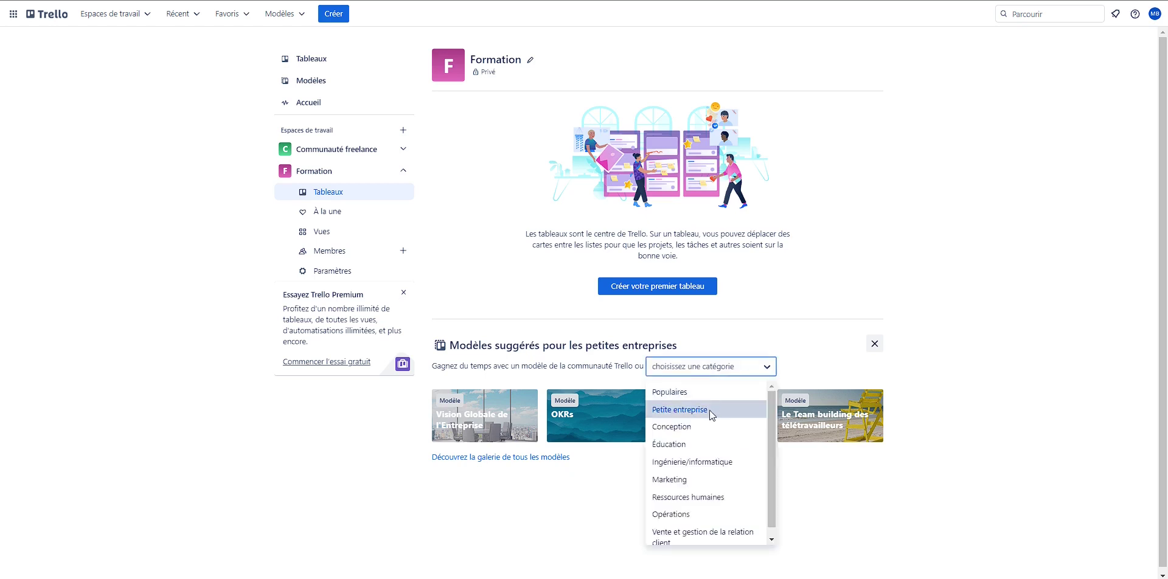
left_click(709, 410)
left_click(734, 366)
left_click(670, 391)
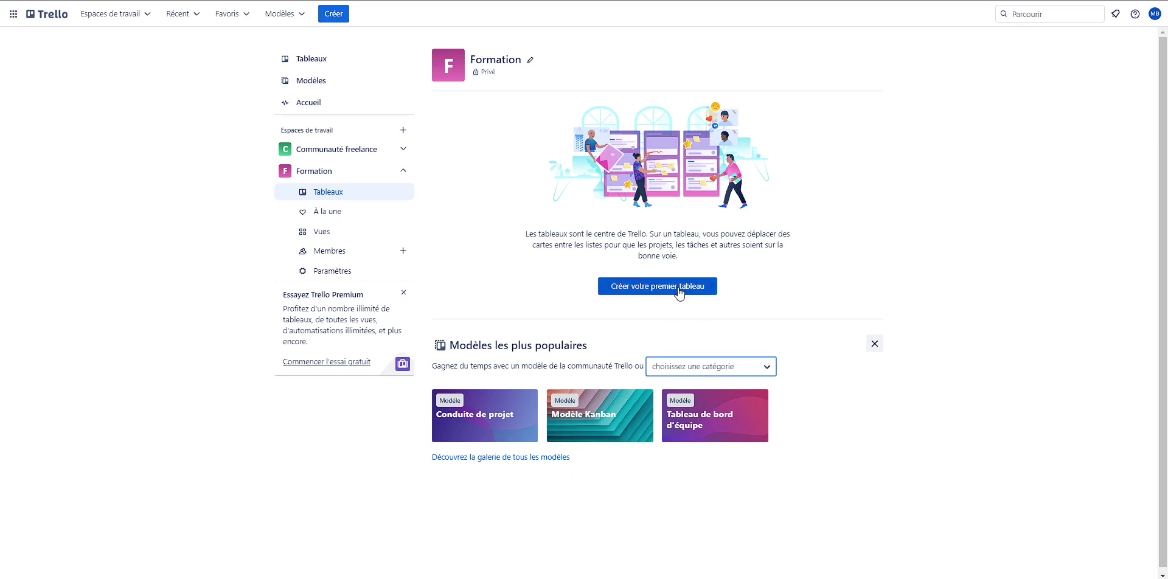
left_click(615, 434)
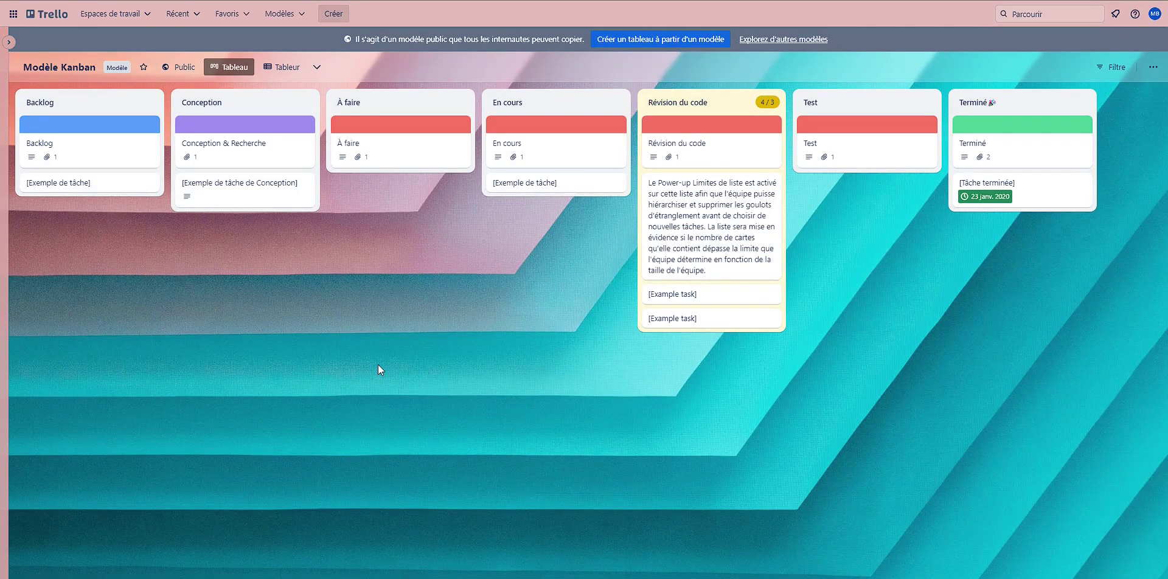
- Create a board from the Modèle Kanban template in the Formation workspace, keeping its title, cards and card templates
left_click(667, 40)
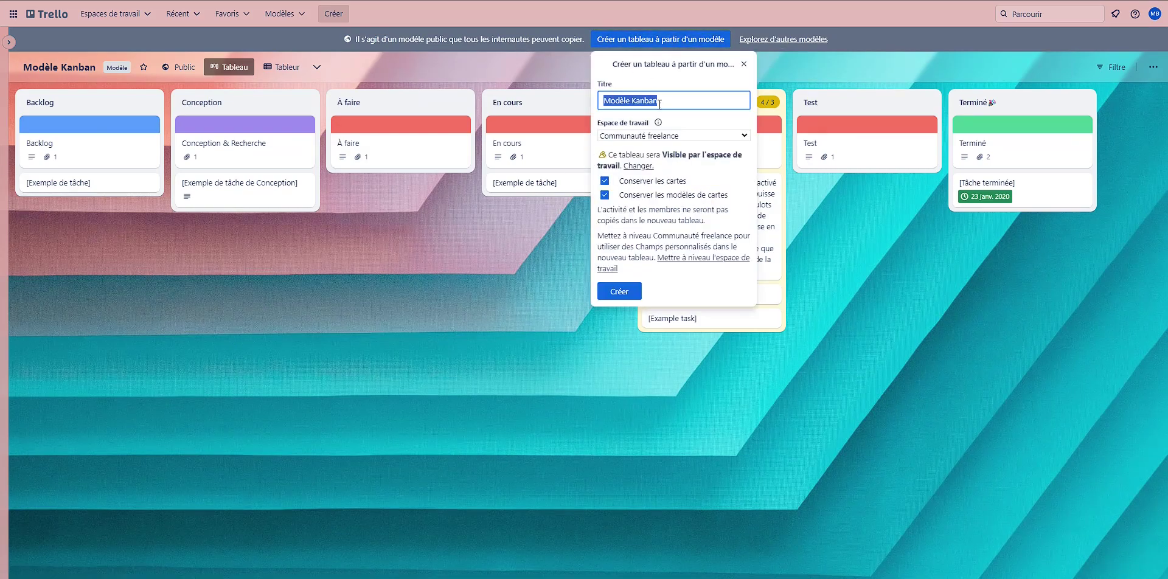
left_click(669, 139)
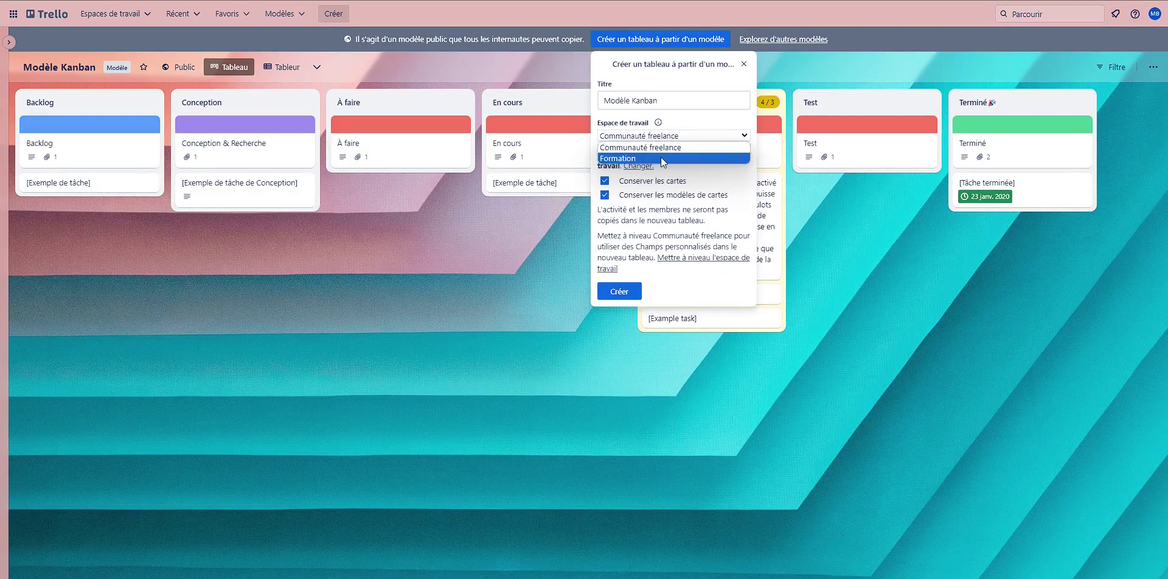
left_click(661, 157)
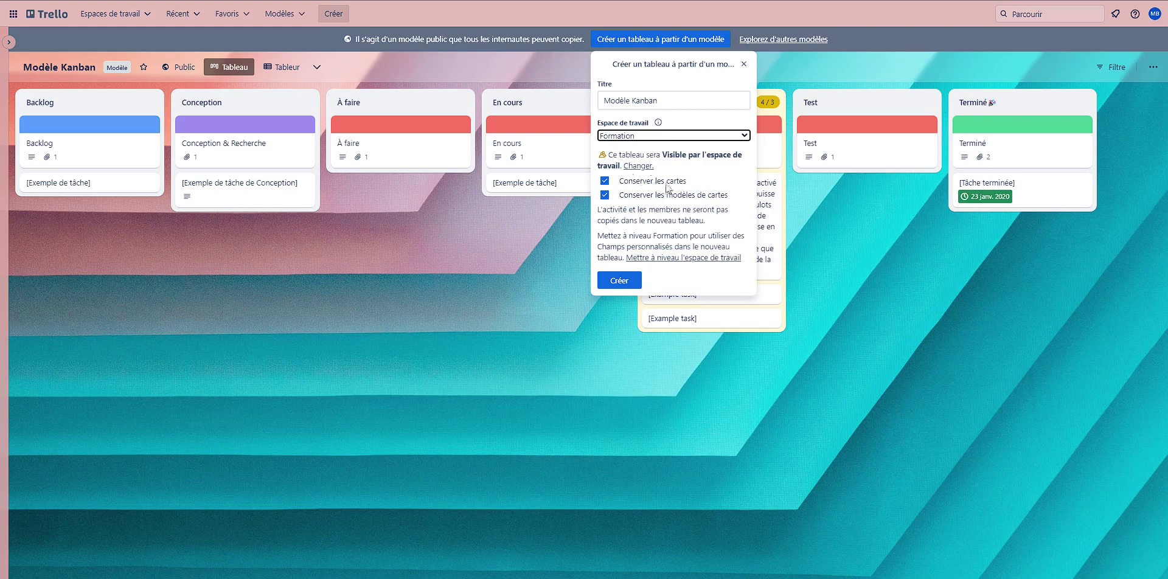
left_click(615, 283)
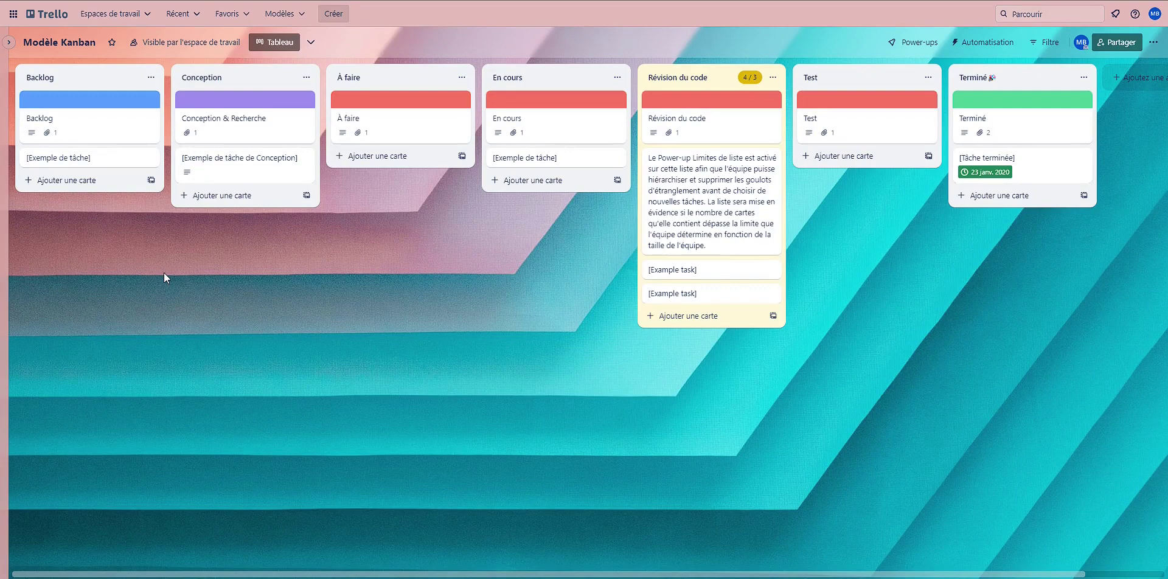
- Rename the card in the À faire list as "Tâche numéro 1"
left_click(406, 129)
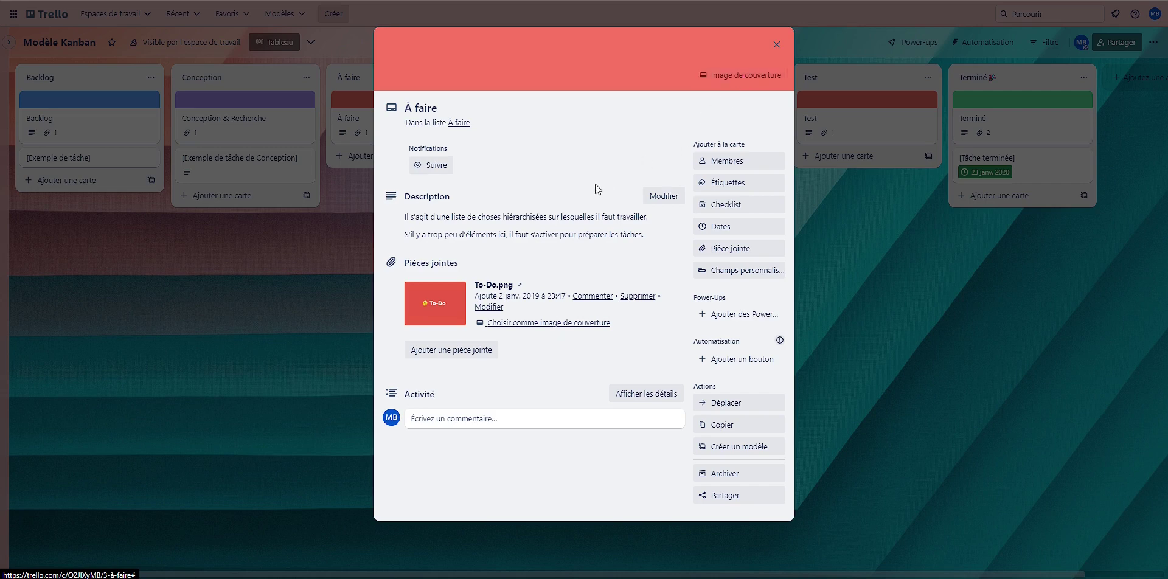
left_click(431, 104)
triple_click(451, 111)
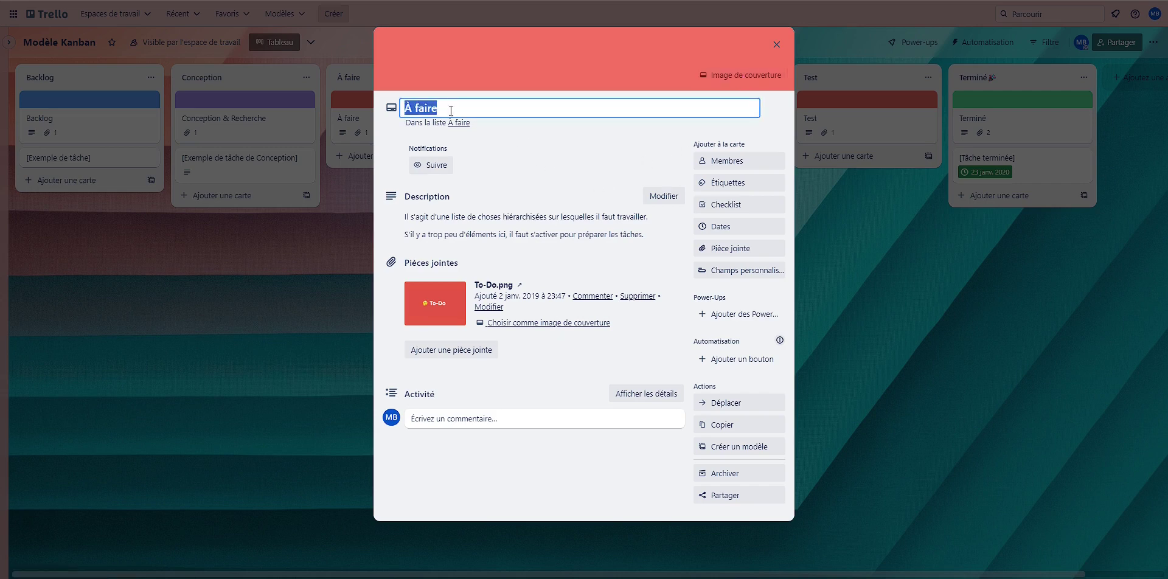
type("Tâche numéro 1")
key("Return")
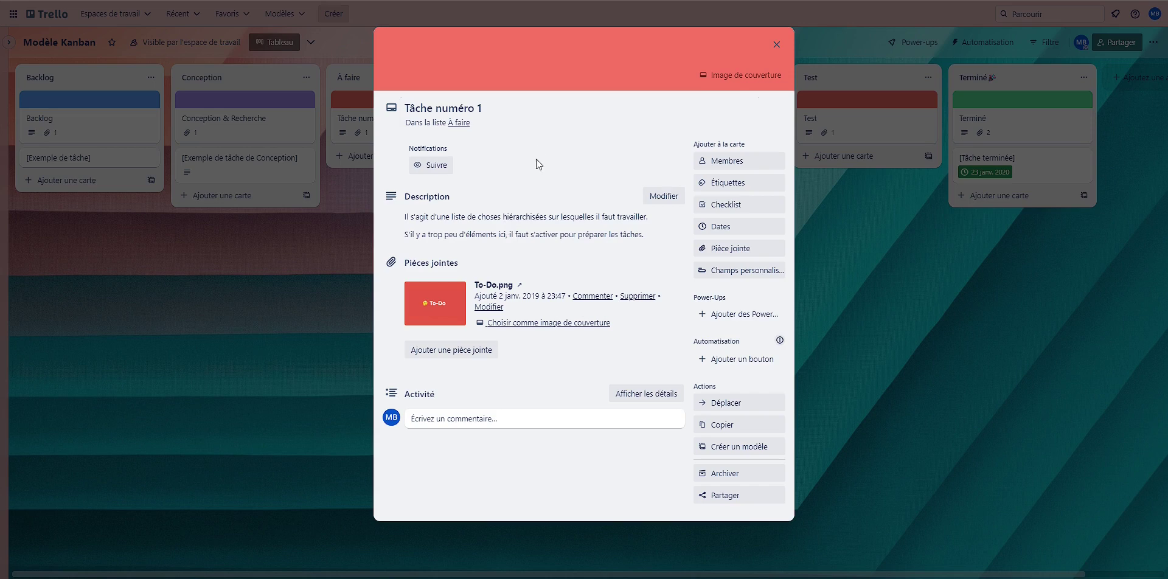
- View the options for attaching a file or link and the member choices of the Tâche numéro 1 card
left_click(459, 360)
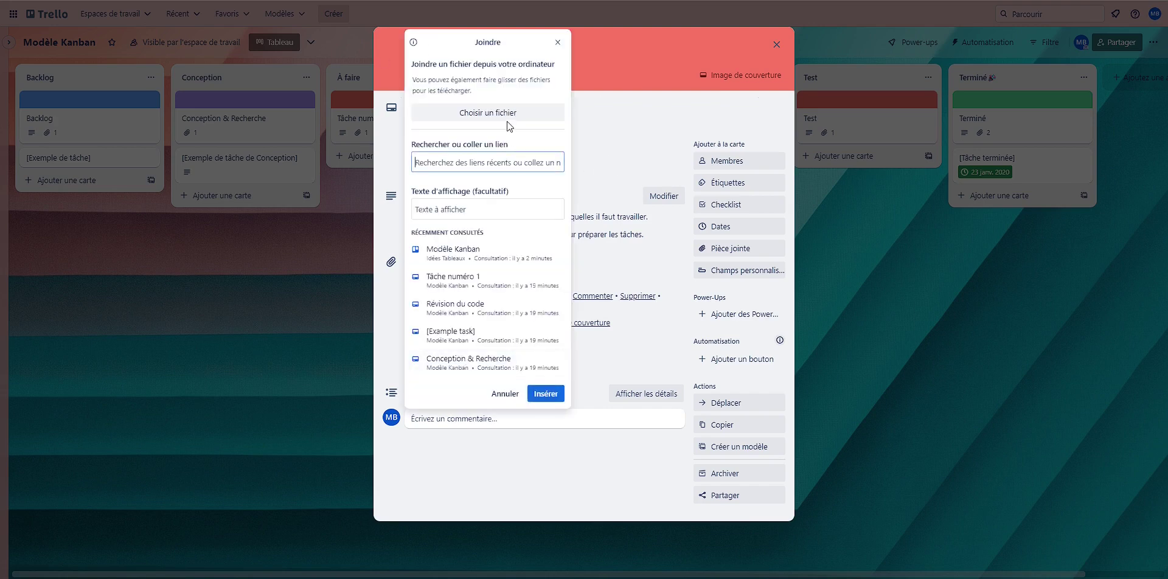
left_click(557, 44)
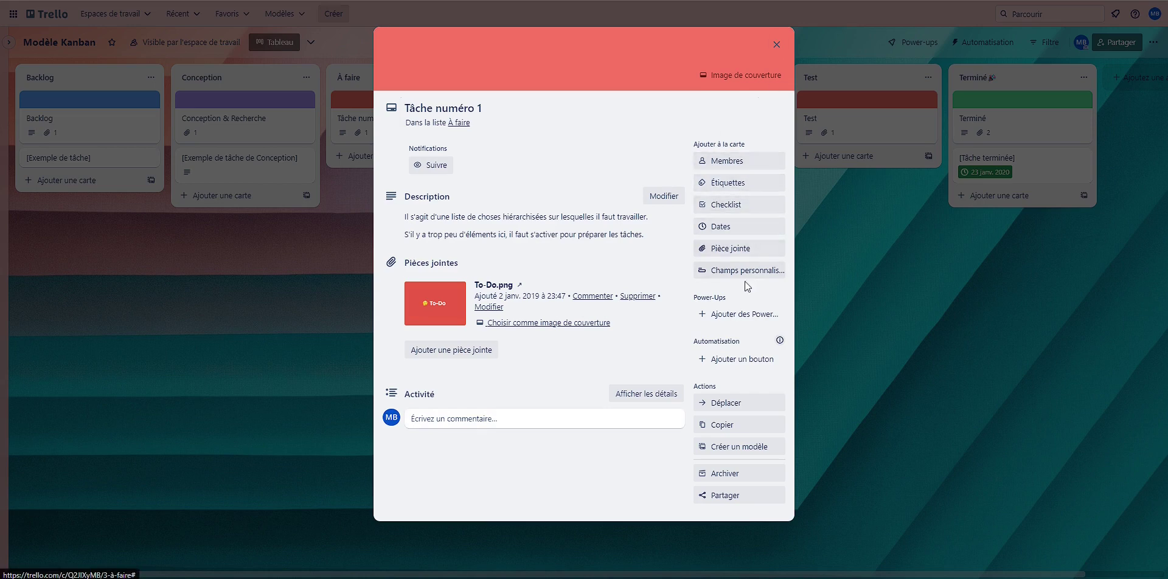
left_click(747, 162)
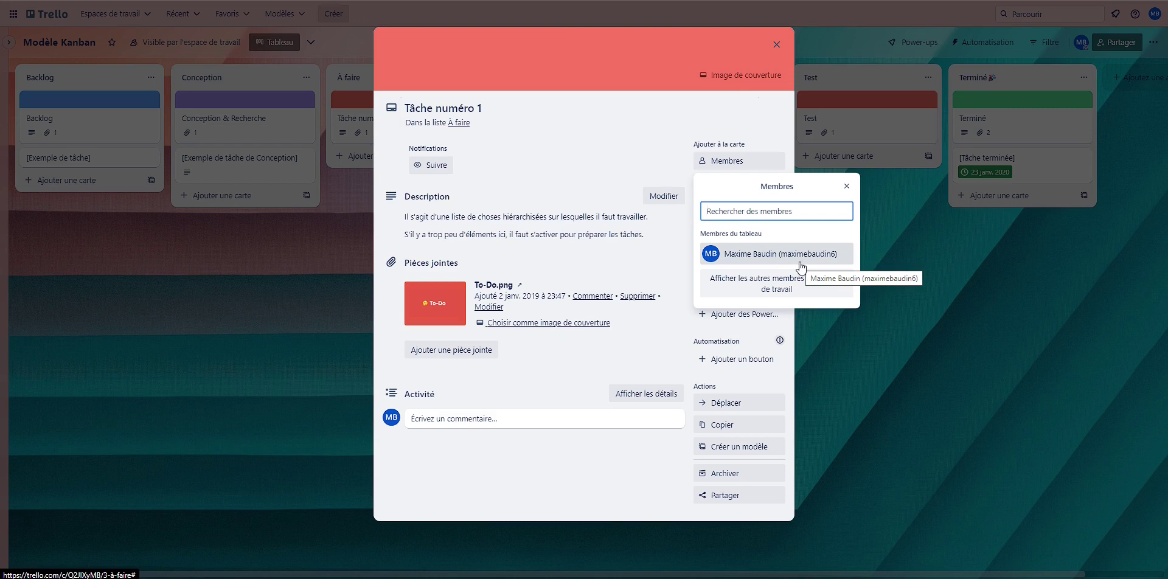
left_click(626, 157)
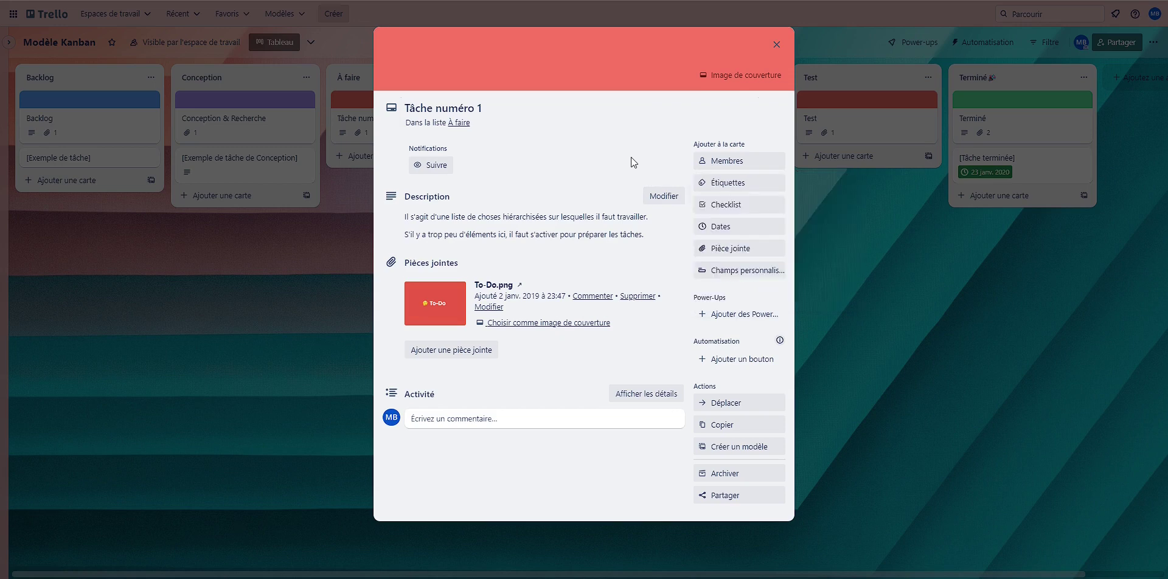
- Title the green label "Administratif" and apply it to the Tâche numéro 1 card
left_click(736, 186)
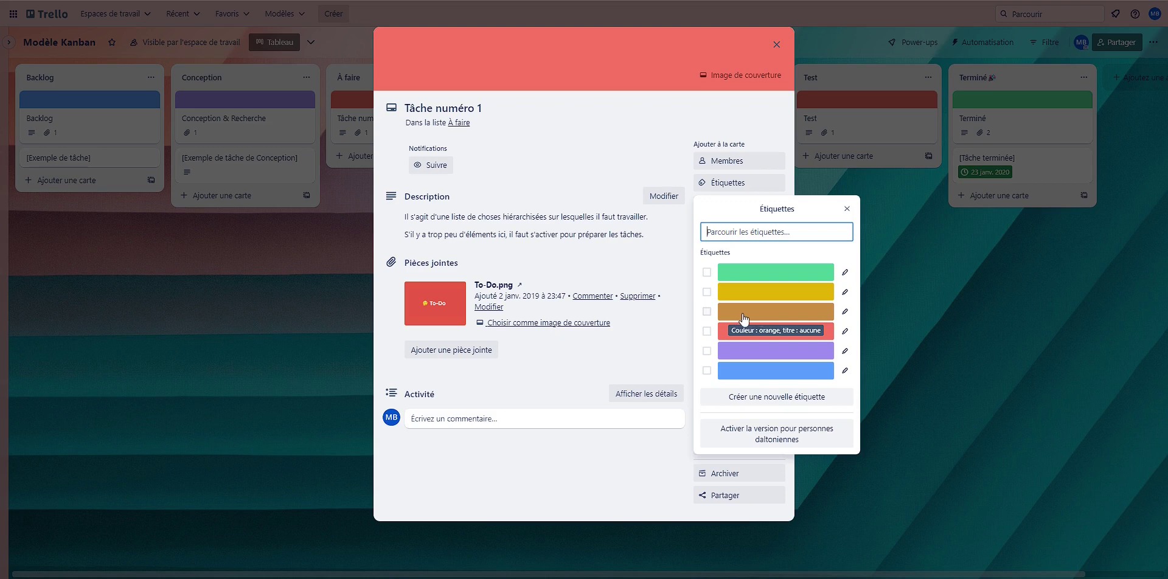
left_click(843, 274)
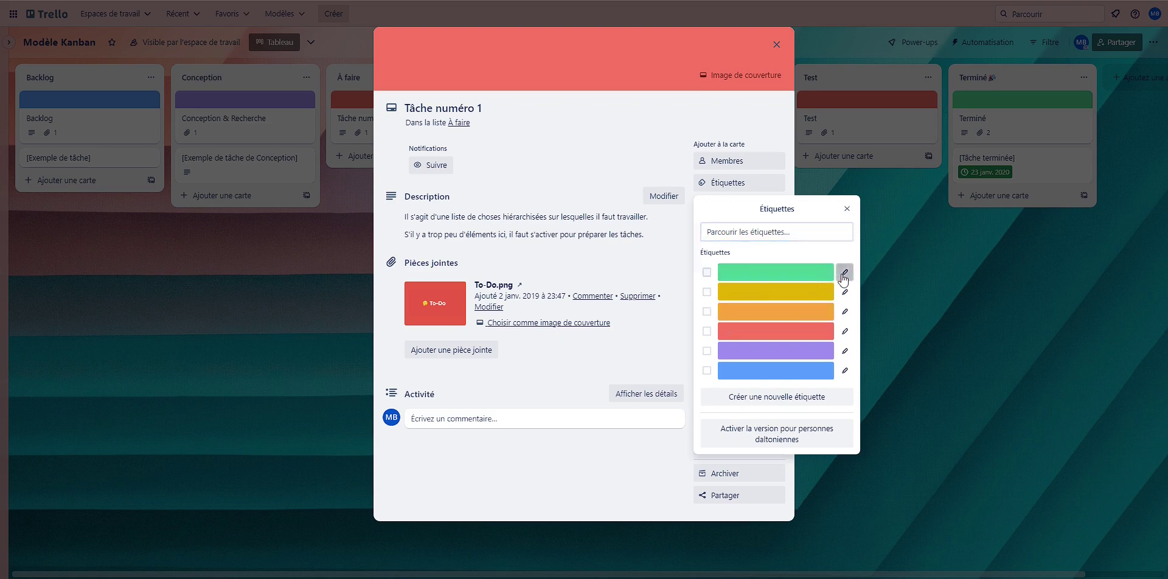
type("Admini")
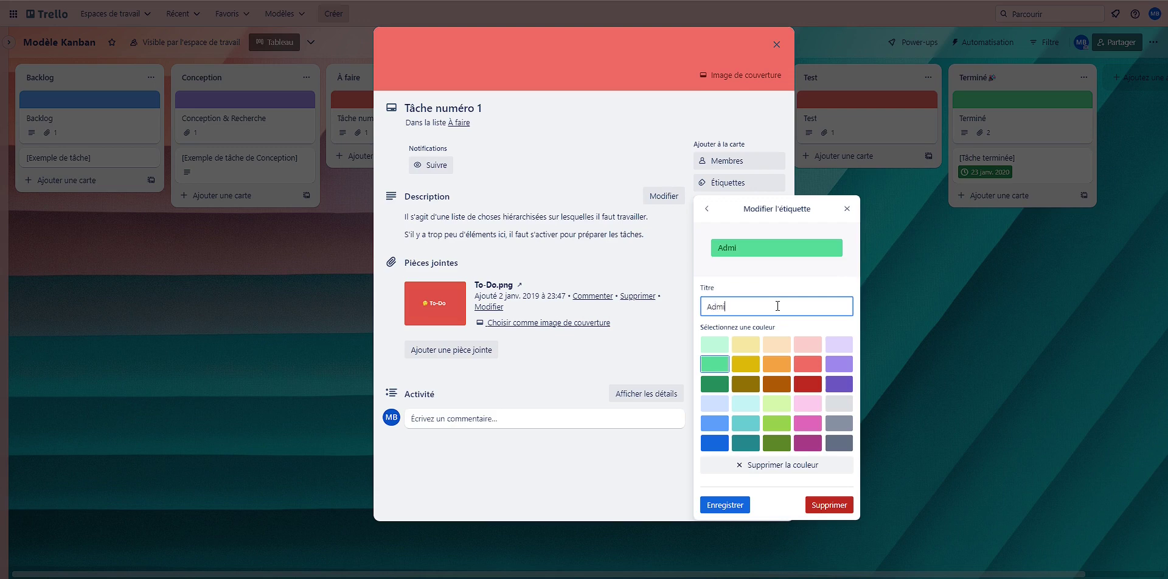
type("stratif")
left_click(726, 507)
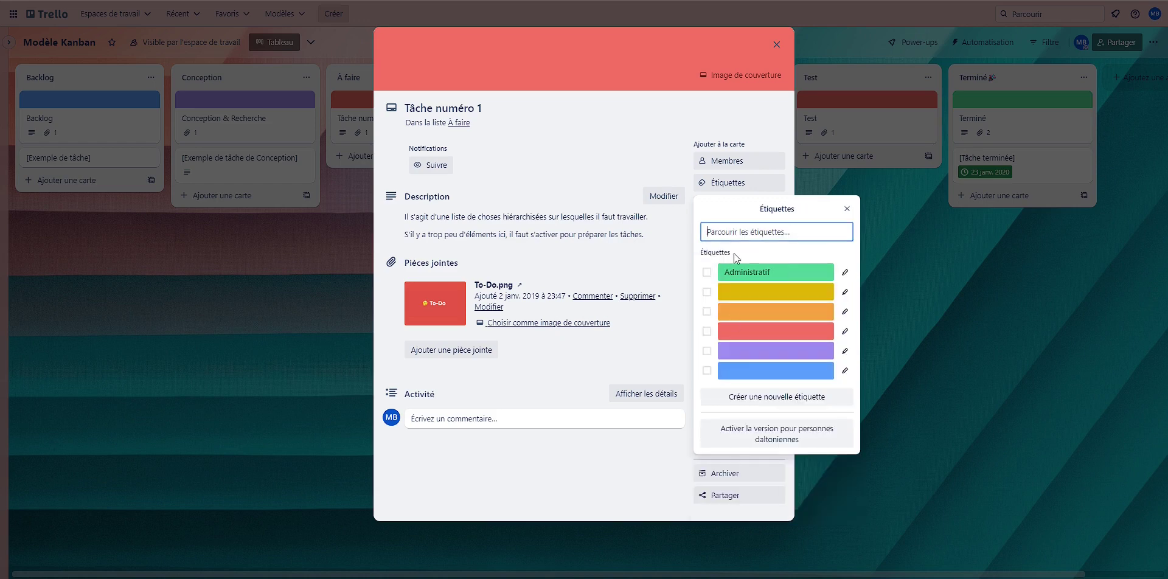
left_click(707, 273)
left_click(636, 498)
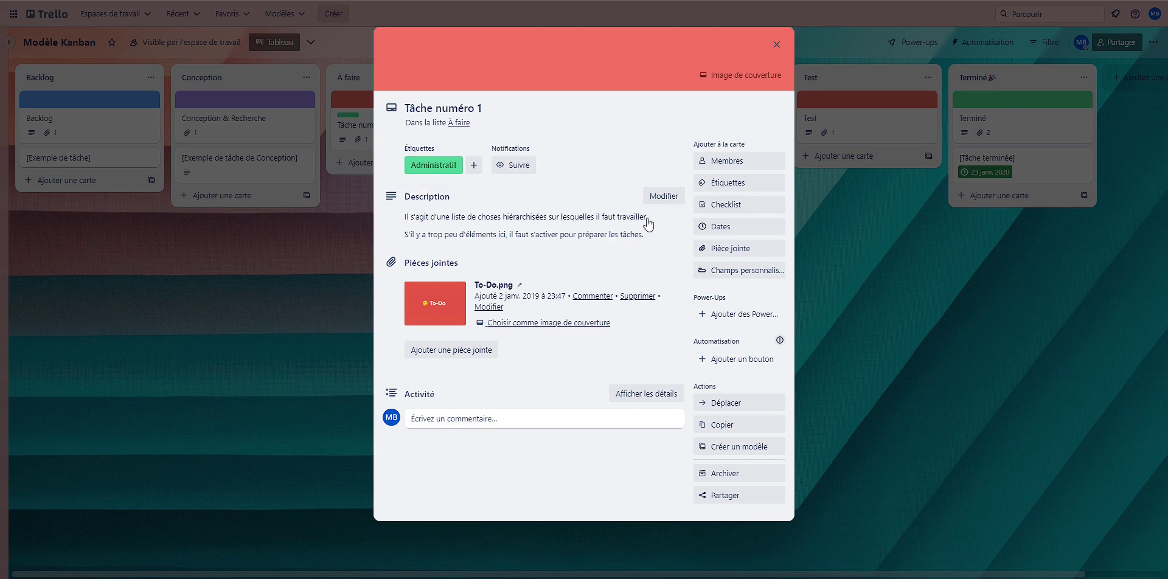
- View the checklist option without adding one, and set the card's due date to 09/09/2023 at 10:48
left_click(737, 207)
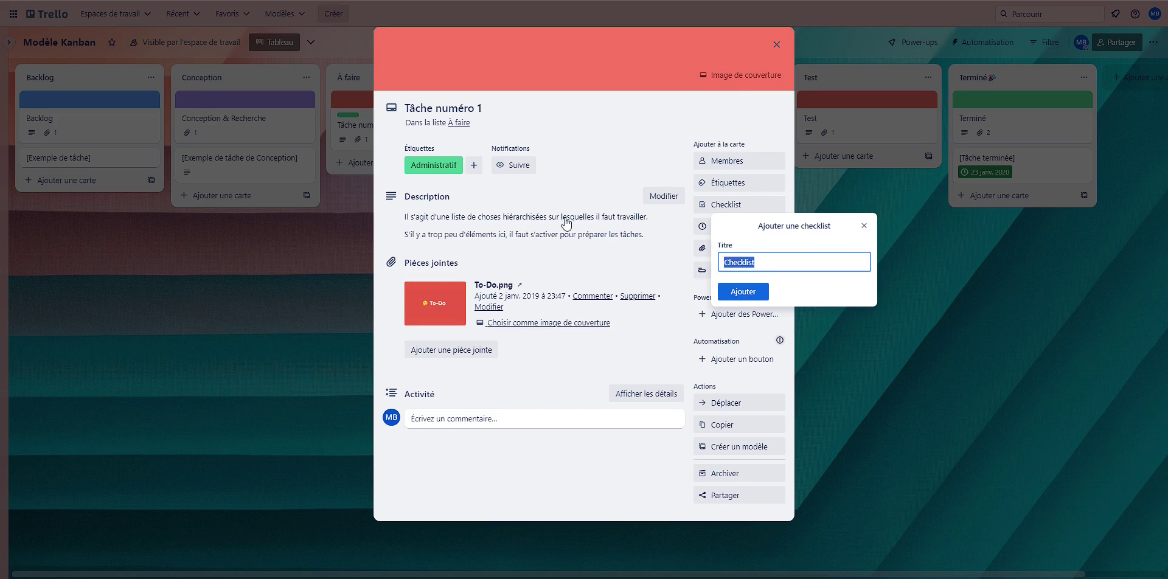
key("Escape")
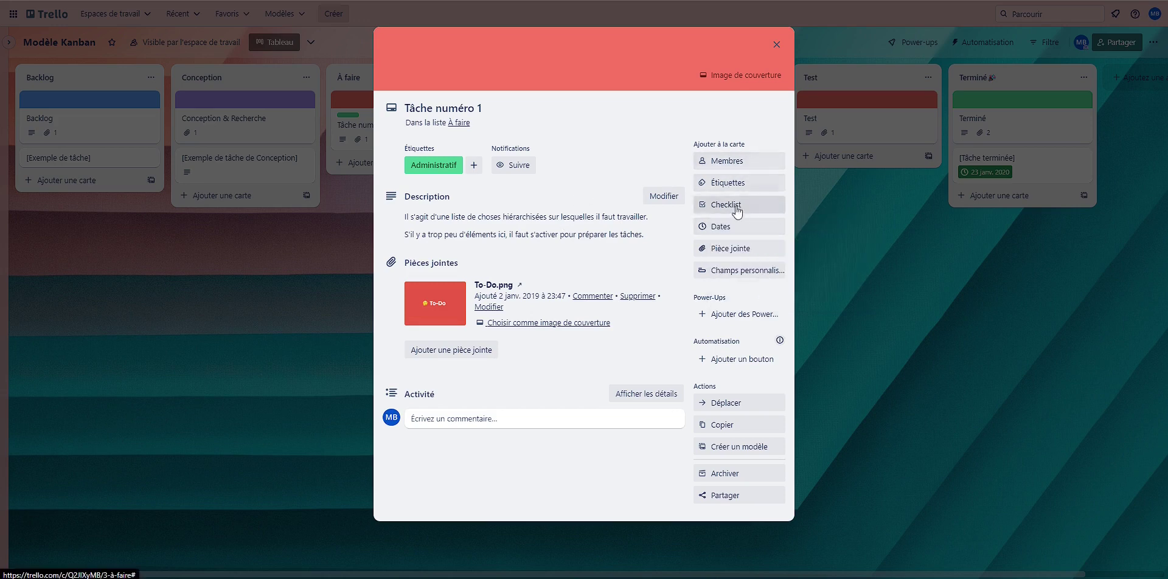
left_click(739, 230)
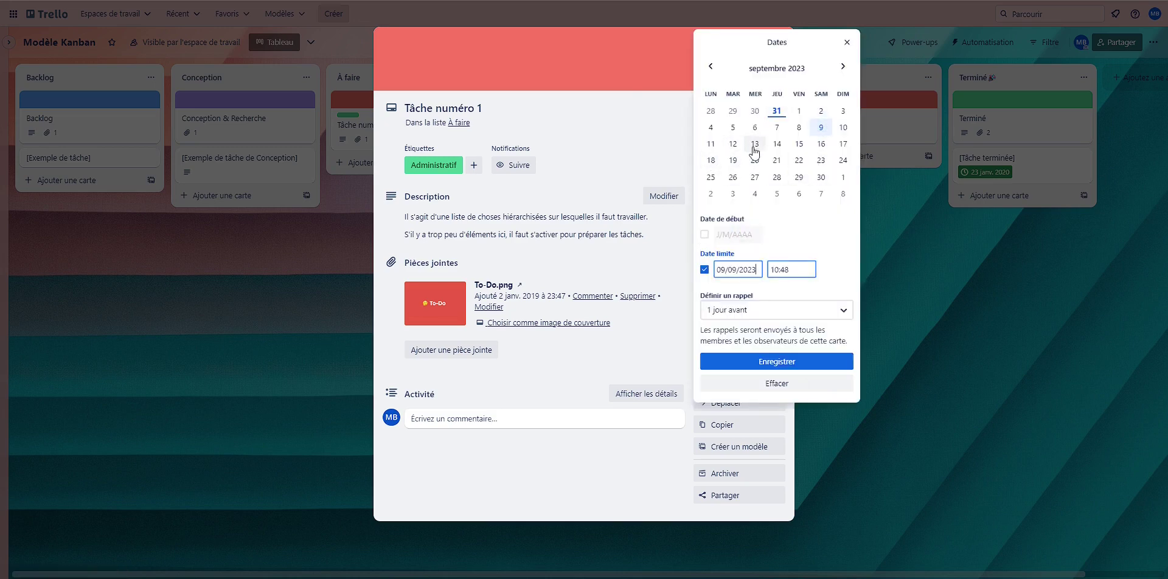
left_click(817, 135)
left_click(789, 367)
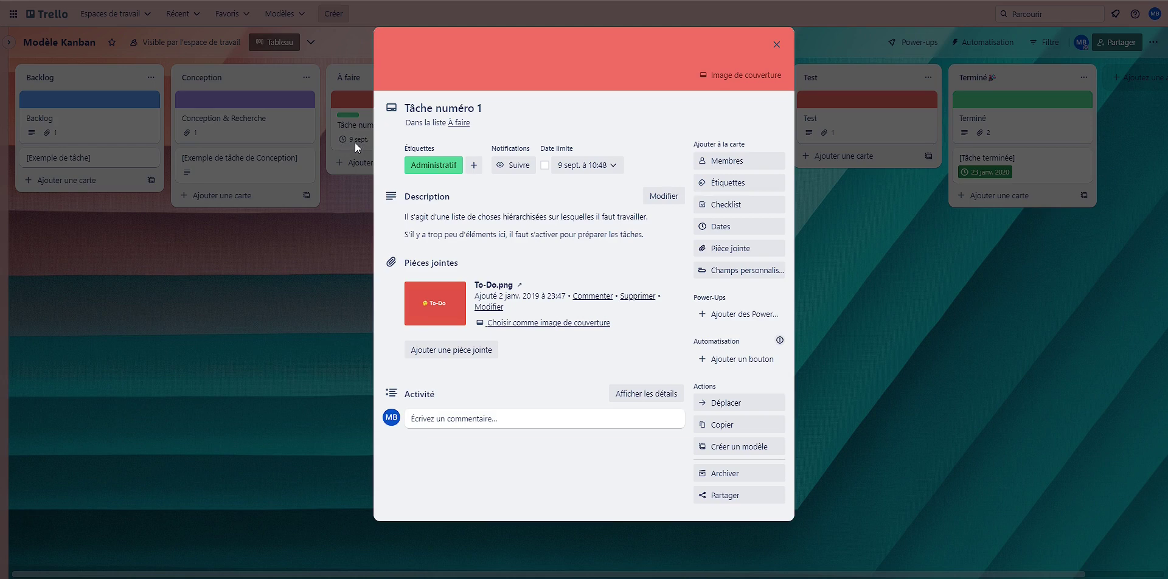
- Look at the attachment options again without adding anything, and close the Tâche numéro 1 card
left_click(748, 250)
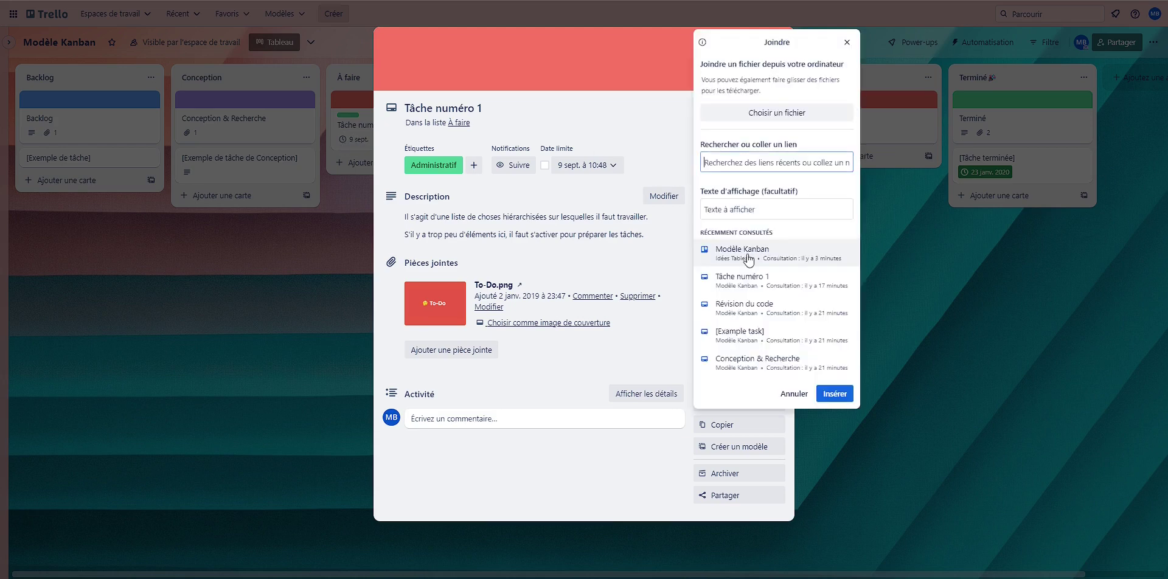
left_click(604, 256)
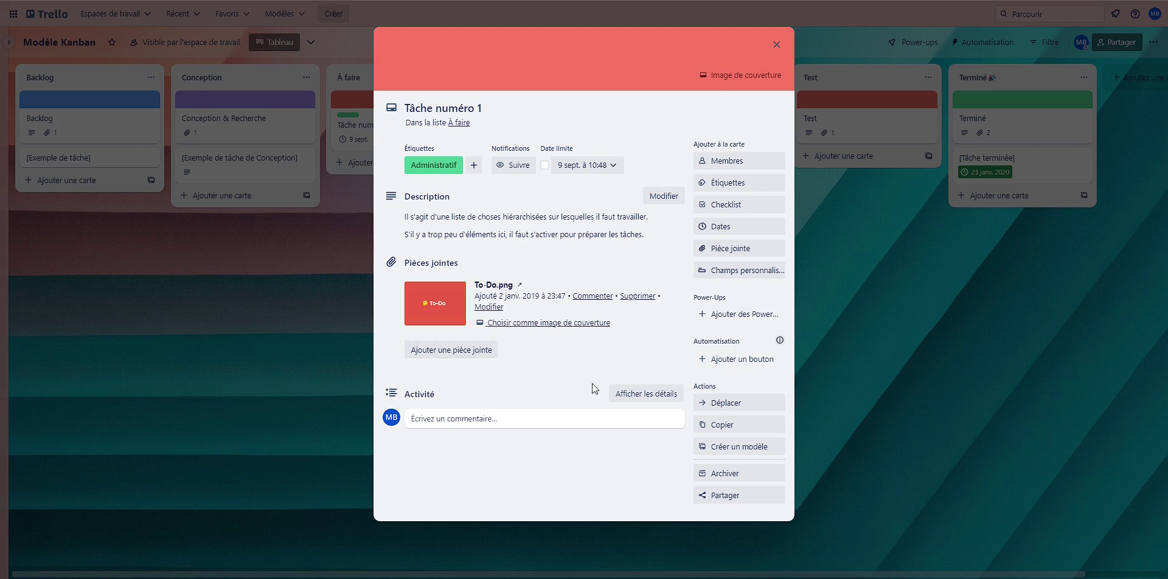
left_click(946, 299)
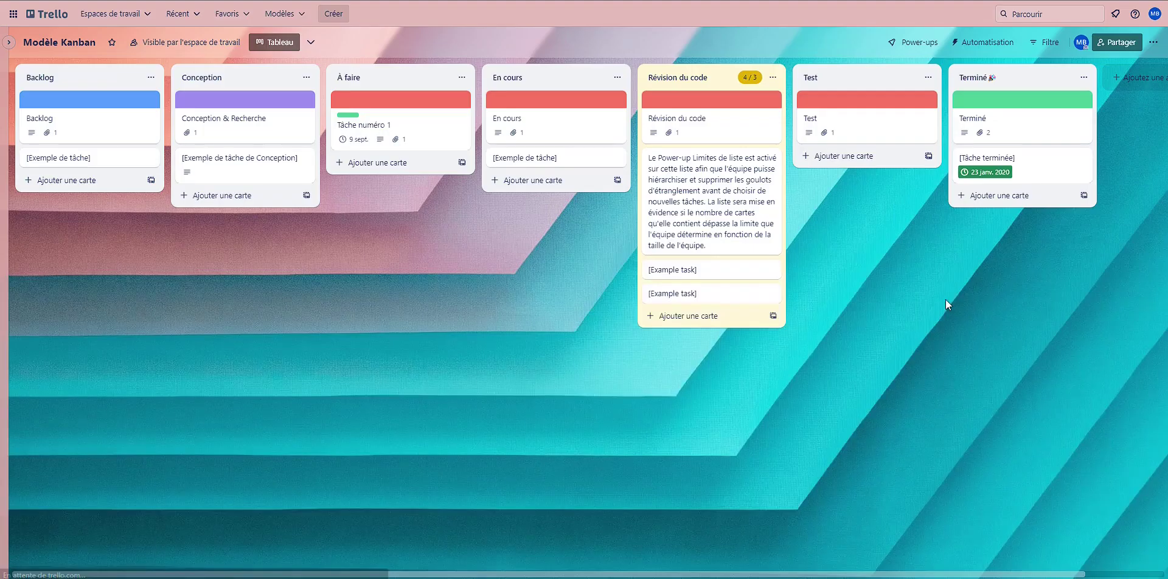
- Toggle the due date of Tâche numéro 1 between complete and incomplete on the board, ending on incomplete
left_click(343, 140)
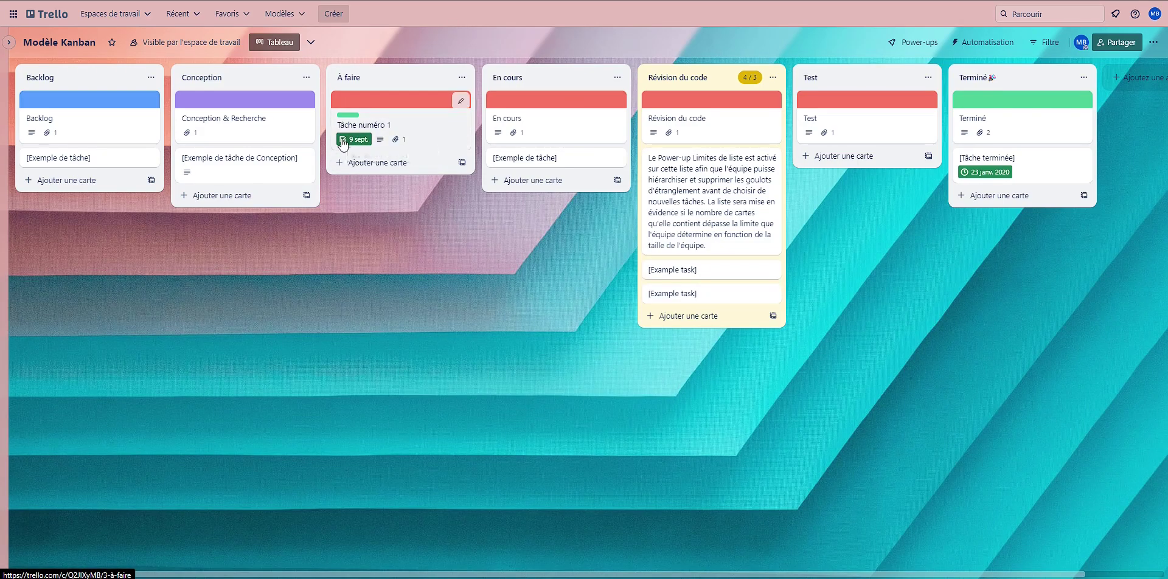
left_click(342, 140)
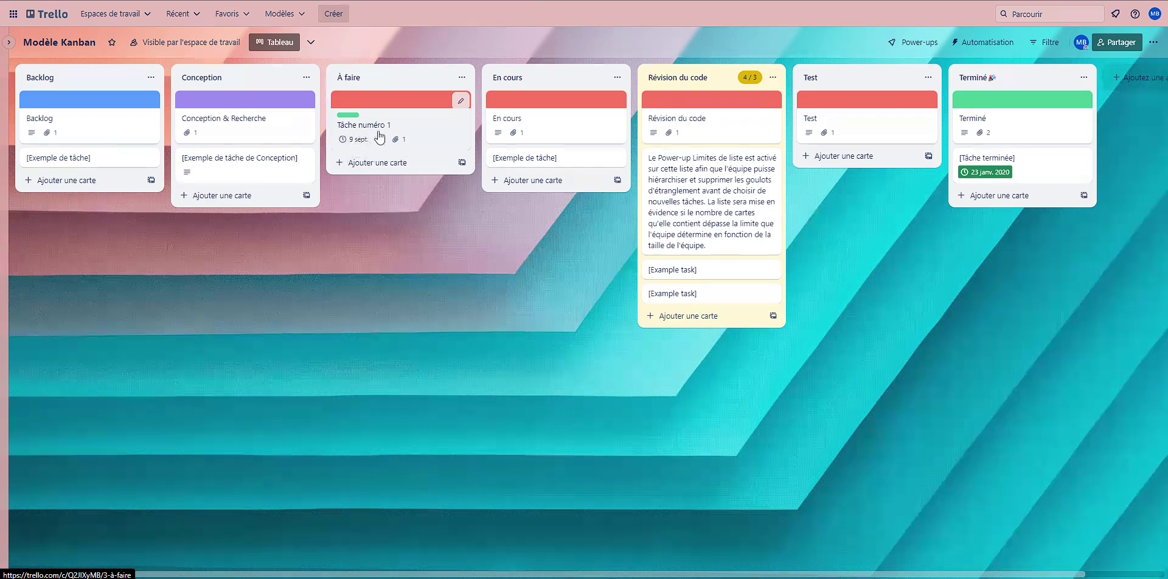
left_click(343, 140)
left_click_drag(380, 111, 407, 117)
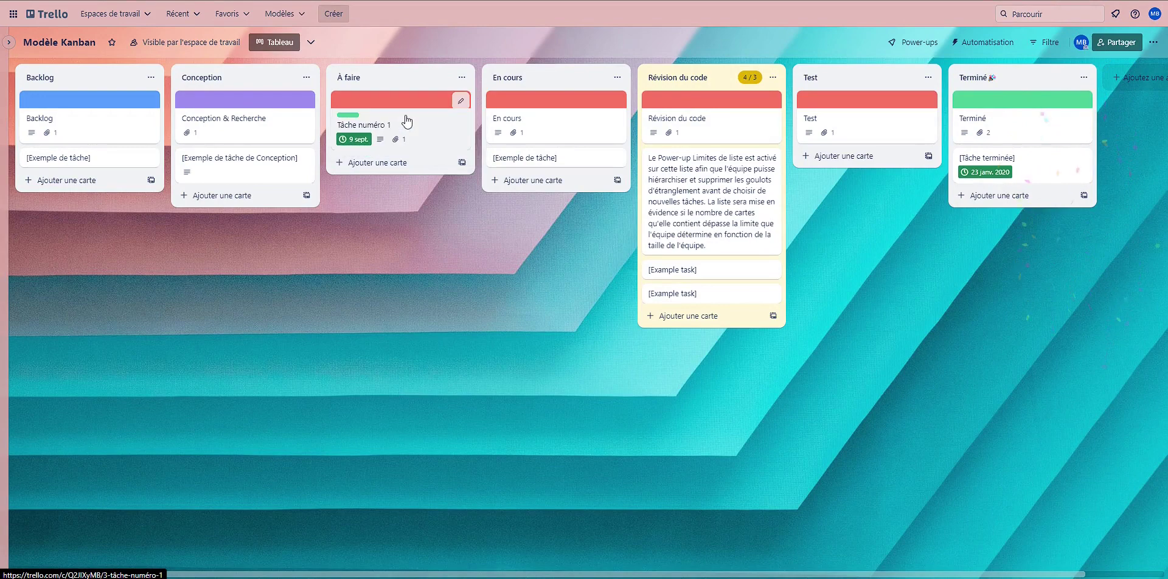
left_click(344, 140)
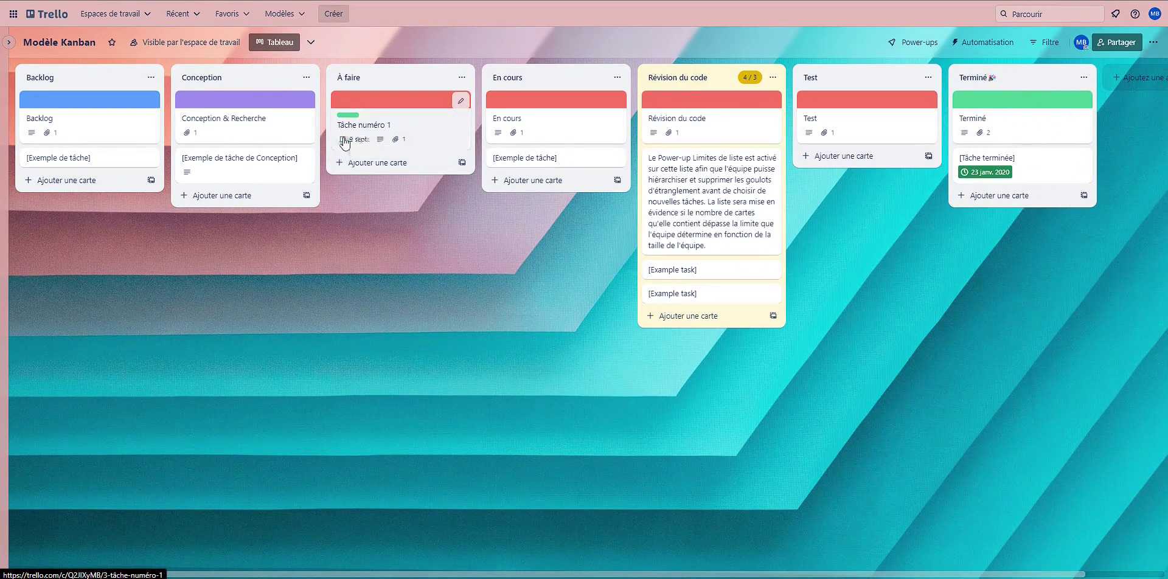
- Add a card titled "Tâche numéro 2" to the À faire list
left_click(367, 170)
type("T")
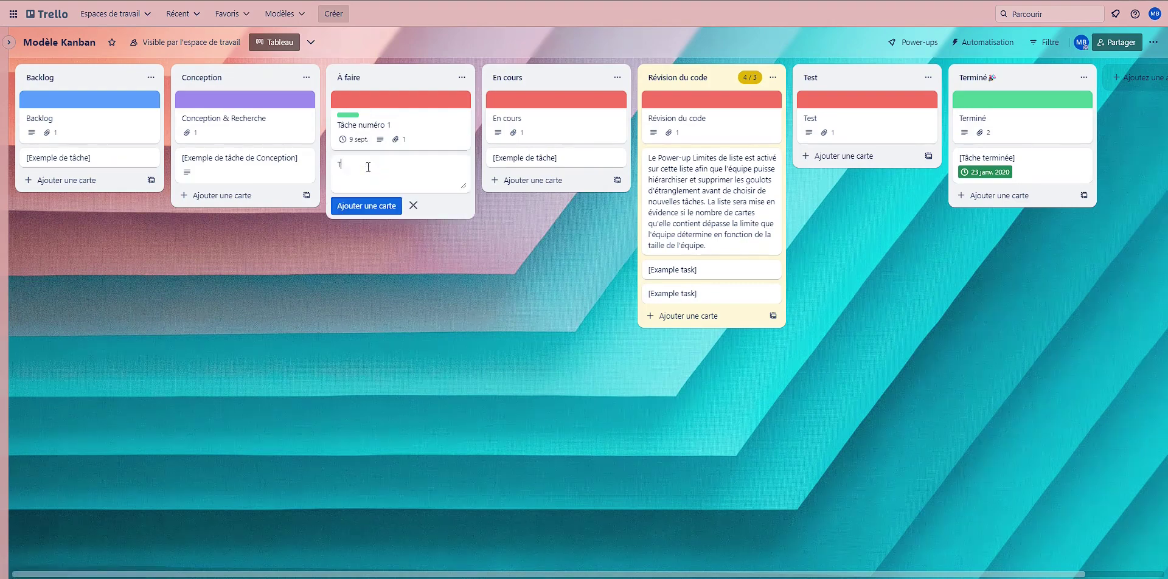
type("âche numéro 2")
key("Return")
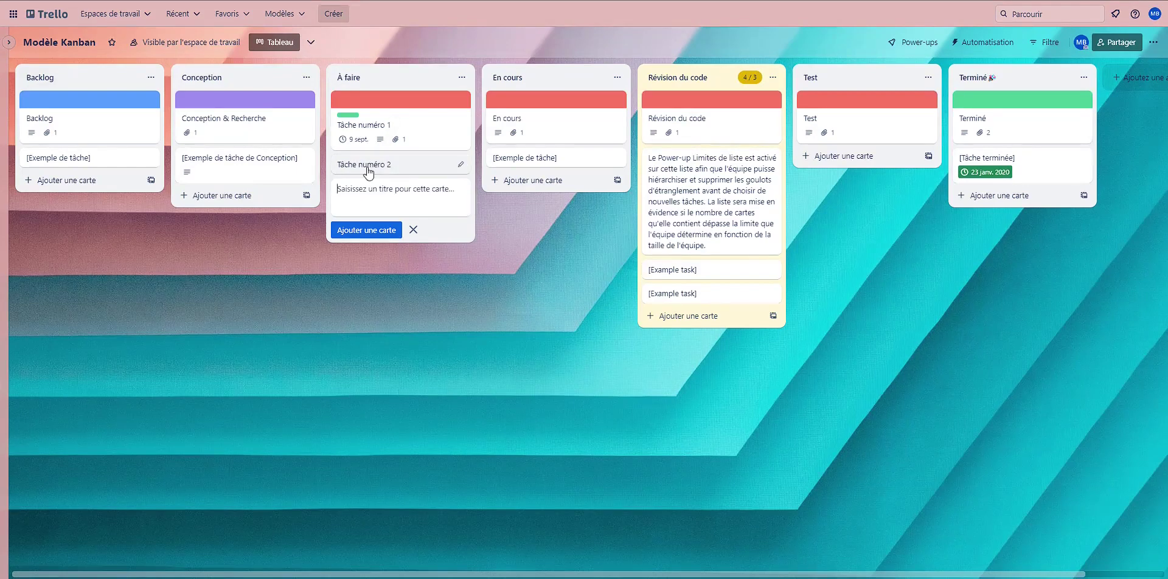
key("Escape")
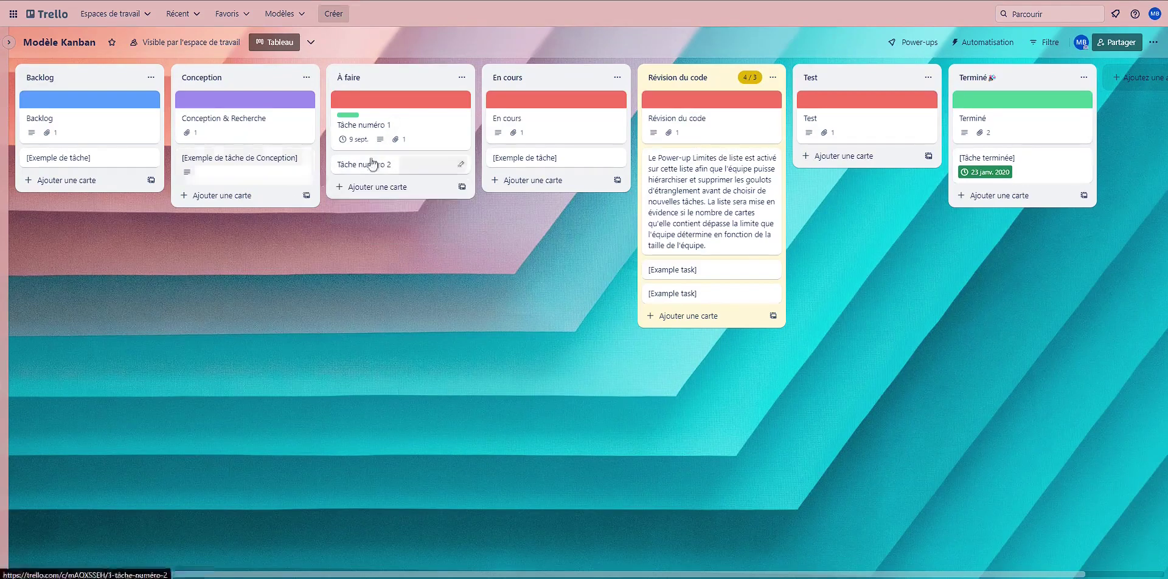
- Open the Tâche numéro 2 card to view its details and close it without changes
left_click(417, 170)
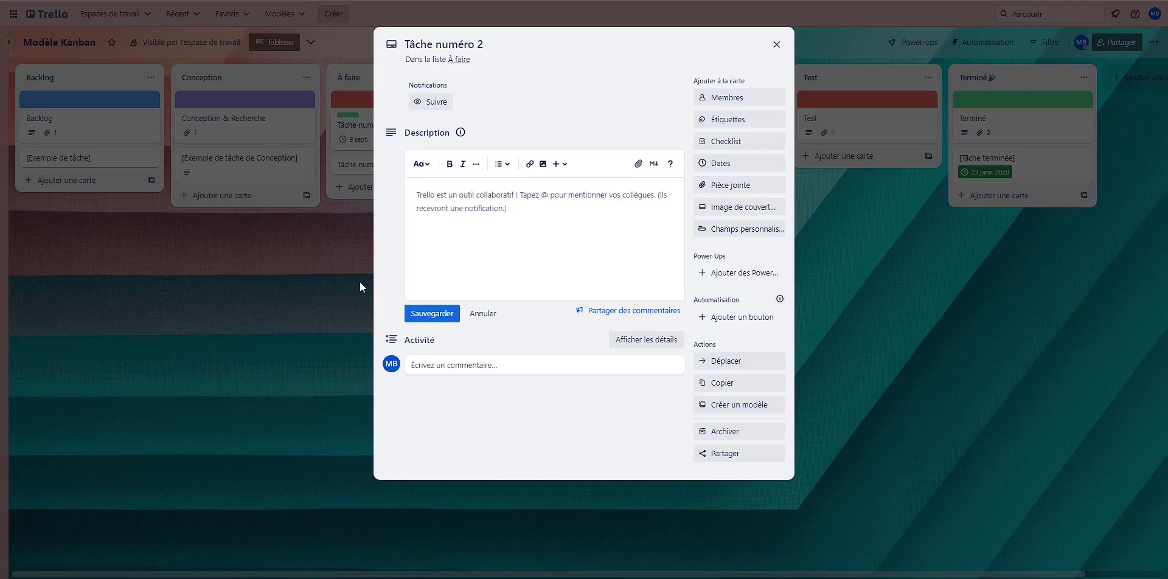
left_click(214, 320)
left_click(223, 265)
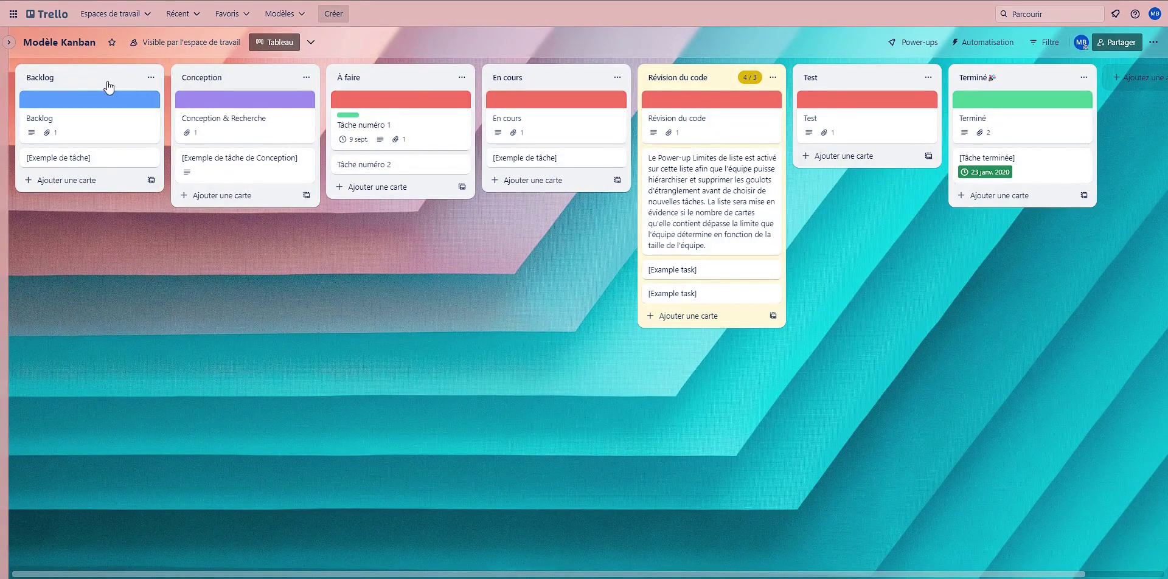
- Archive the Backlog and Conception lists of the Modèle Kanban board
mouse_move(69, 83)
left_mouse_down()
mouse_move(339, 76)
mouse_move(69, 86)
left_mouse_up()
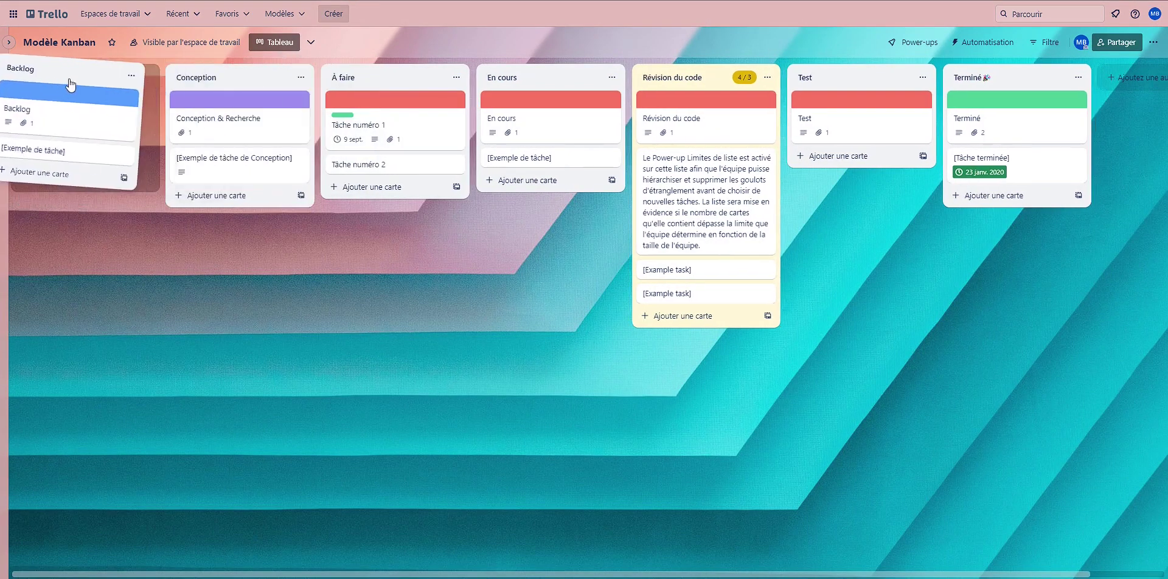
left_click(150, 78)
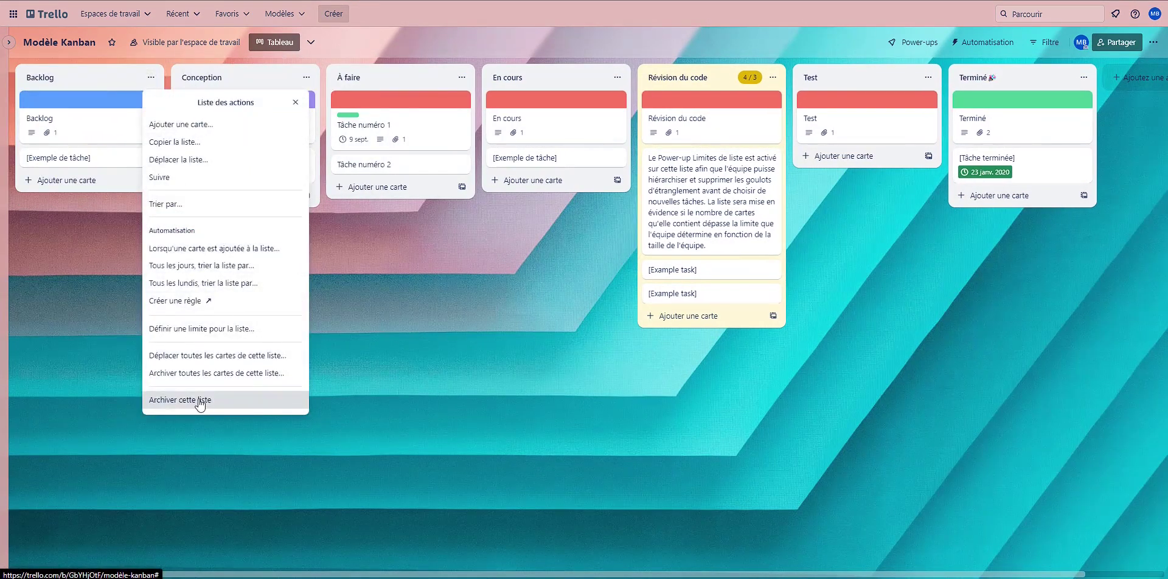
left_click(199, 400)
left_click(151, 77)
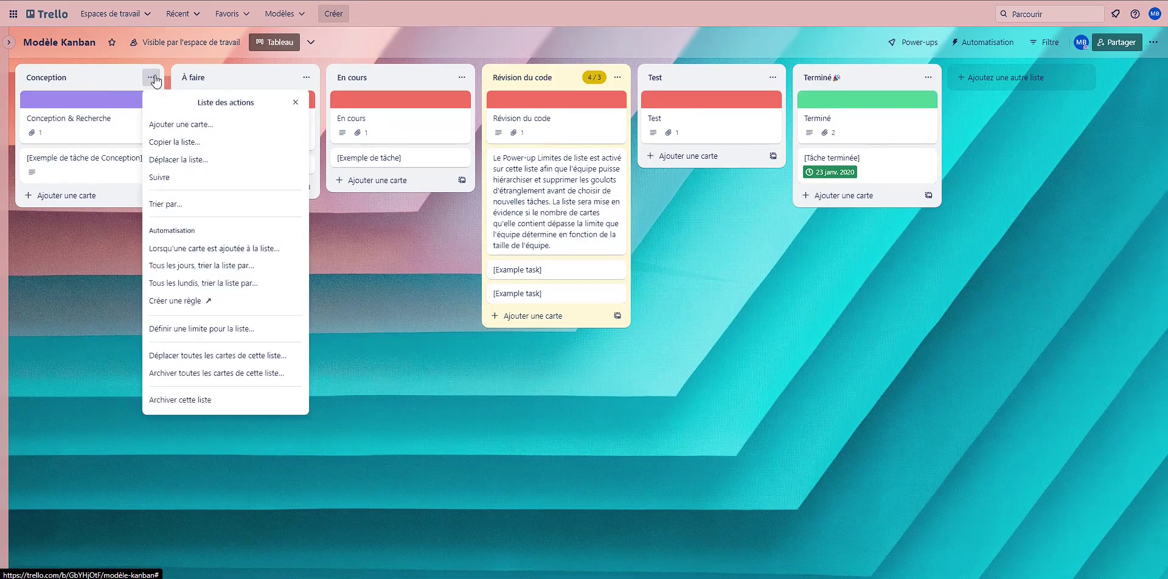
left_click(192, 399)
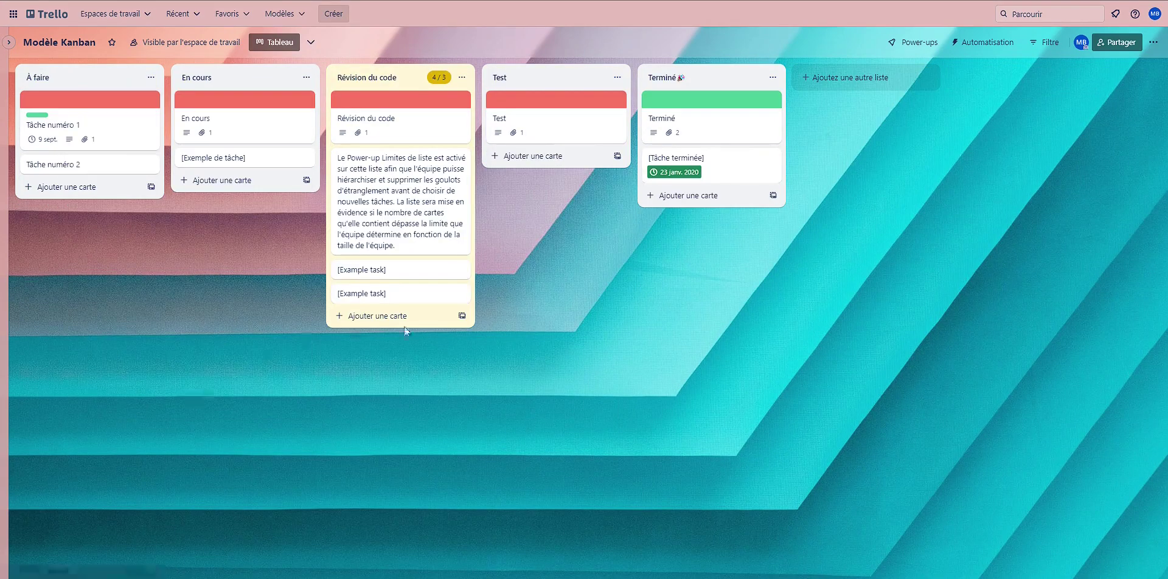
- Add a list titled "Test" to the board and move it just before the Terminé list
left_click(862, 79)
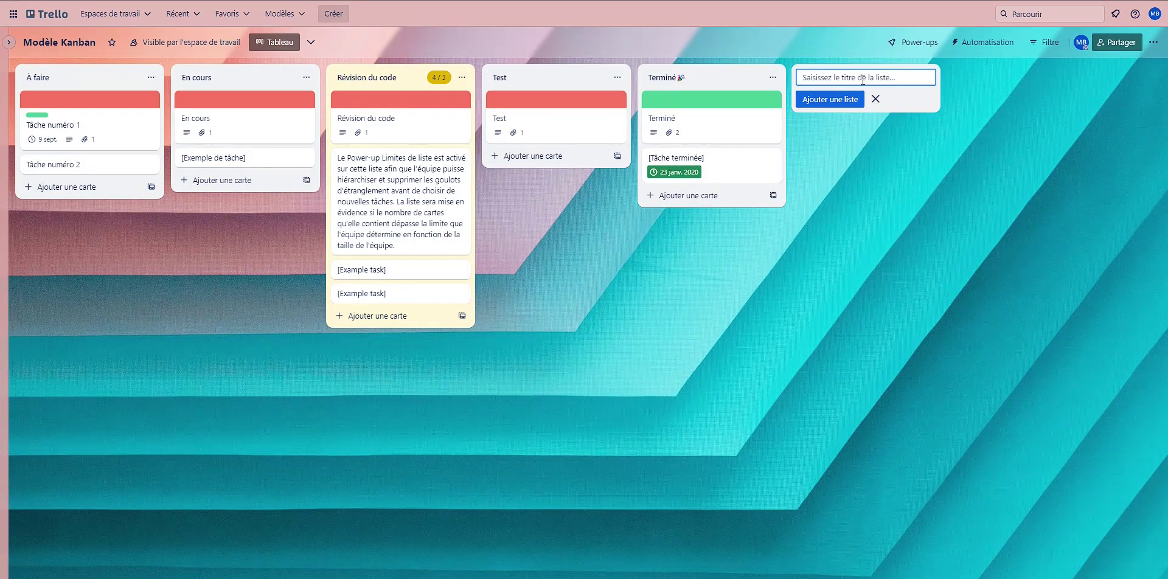
left_click(878, 136)
left_click(854, 74)
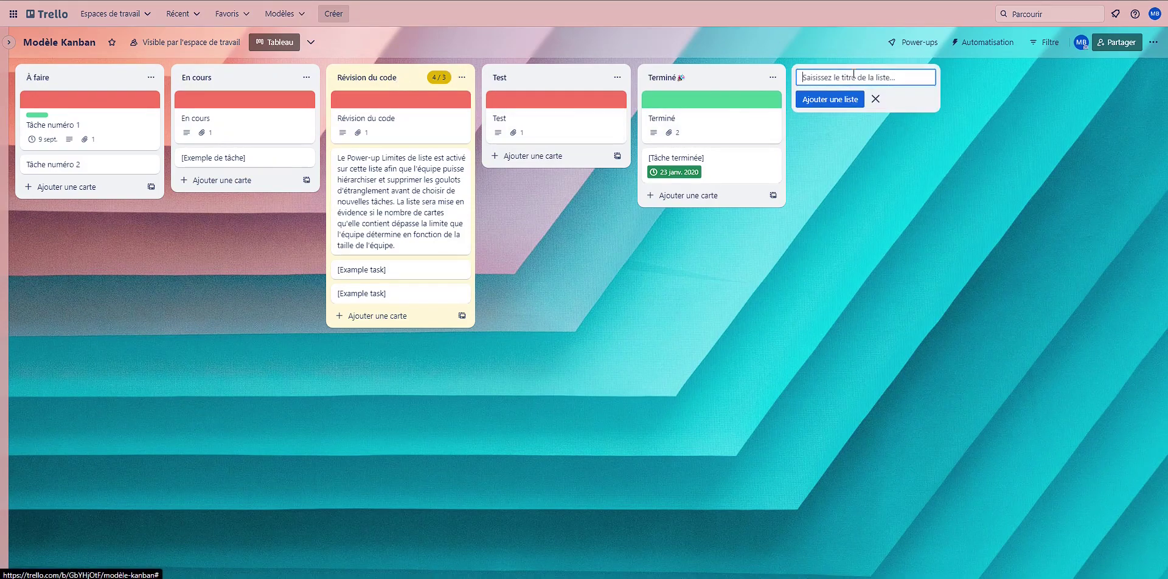
type("Test")
key("Return")
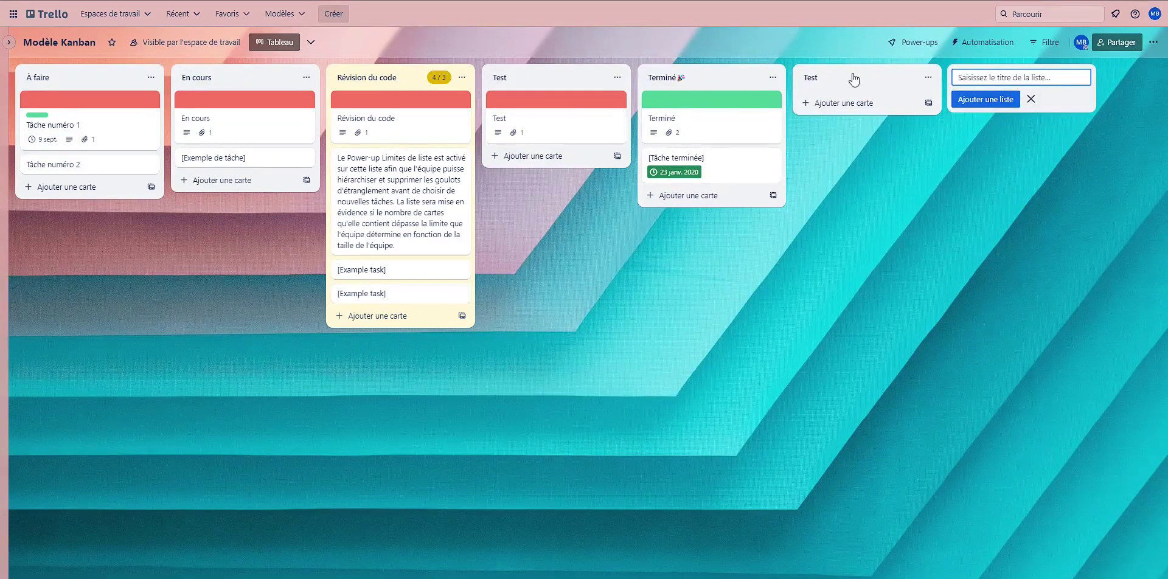
left_click_drag(854, 79, 707, 80)
- Archive the empty Test list located just before the Terminé list
left_click(773, 78)
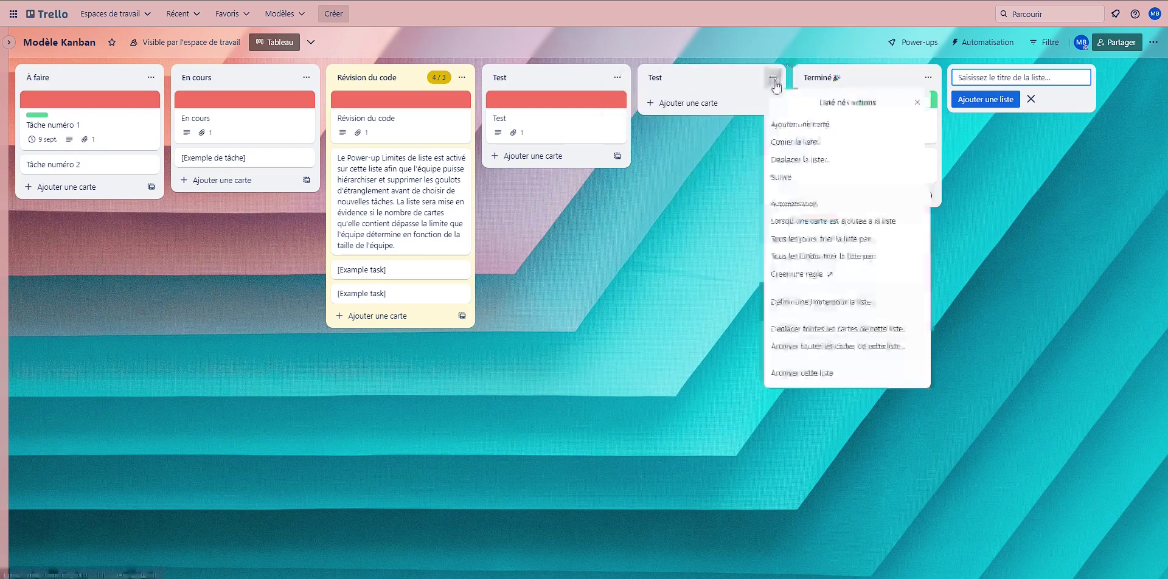
left_click(802, 373)
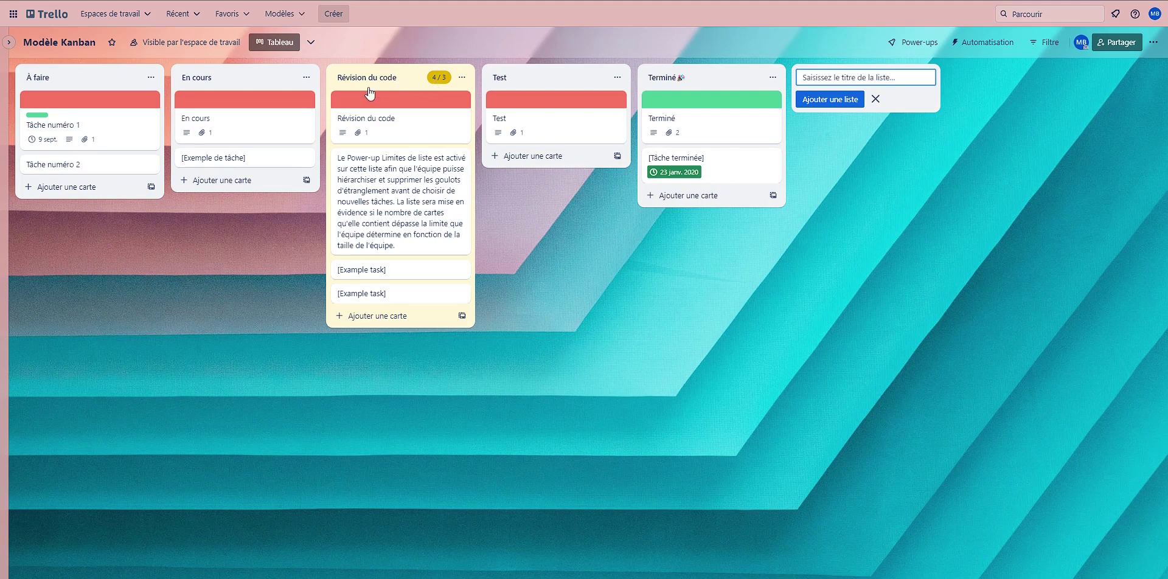
- Open the card limit setting of the Révision du code list
left_click(461, 78)
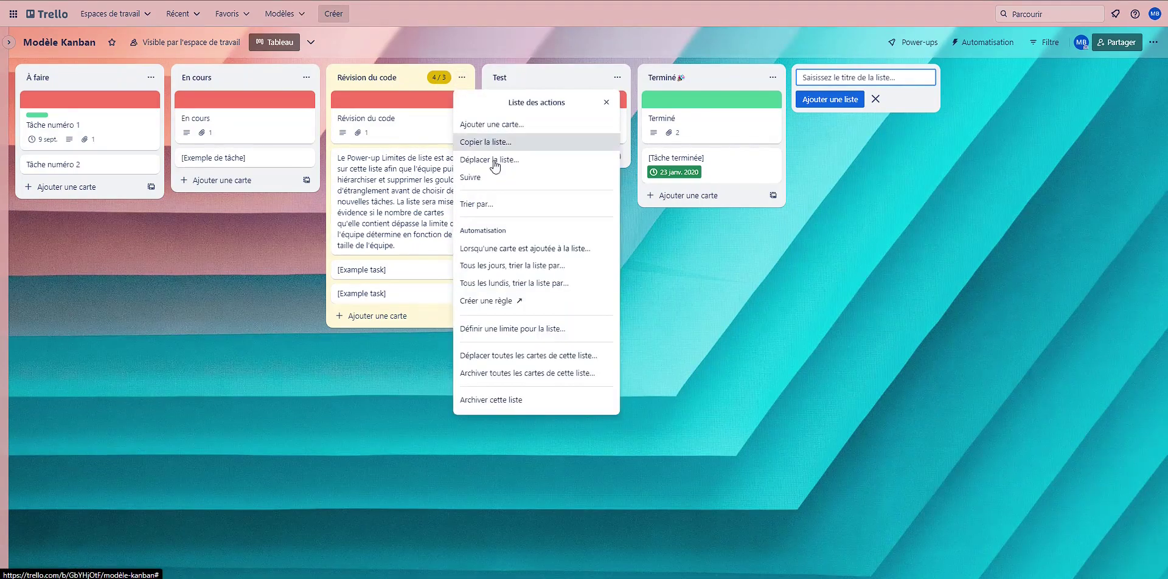
left_click(531, 332)
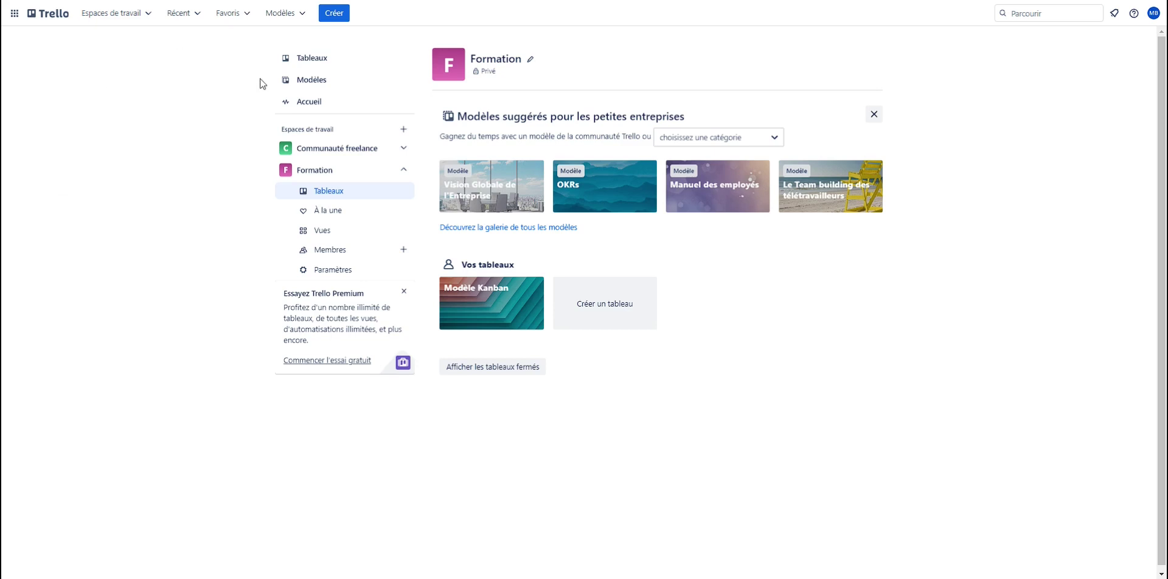
- View the Formation workspace's member invitation form without inviting anyone, and choose the option to invite with a link
left_click(341, 258)
left_click(700, 53)
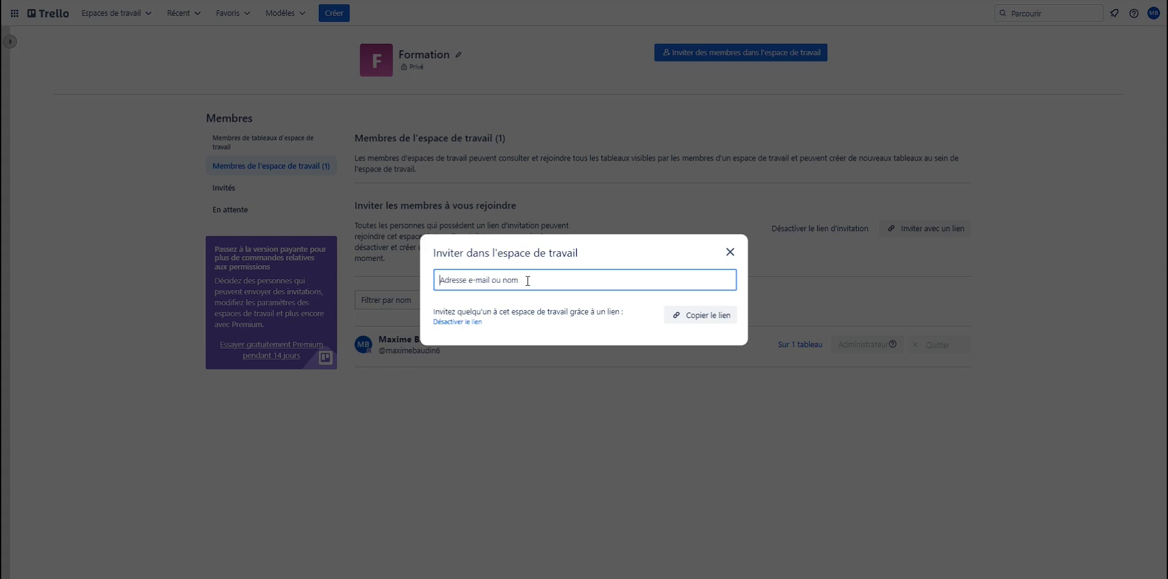
left_click(730, 254)
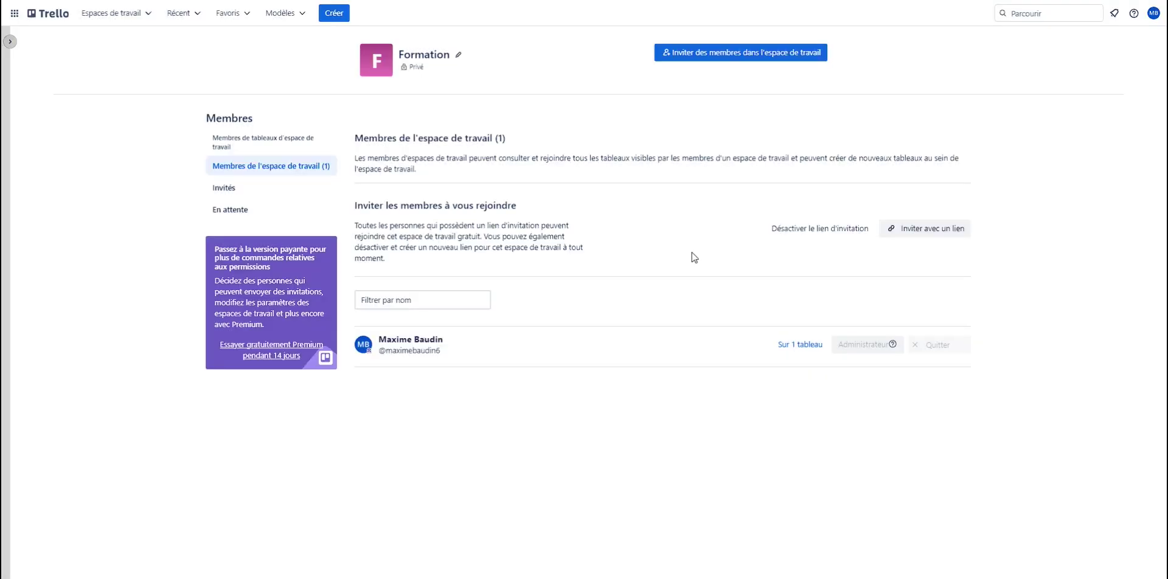
left_click(929, 233)
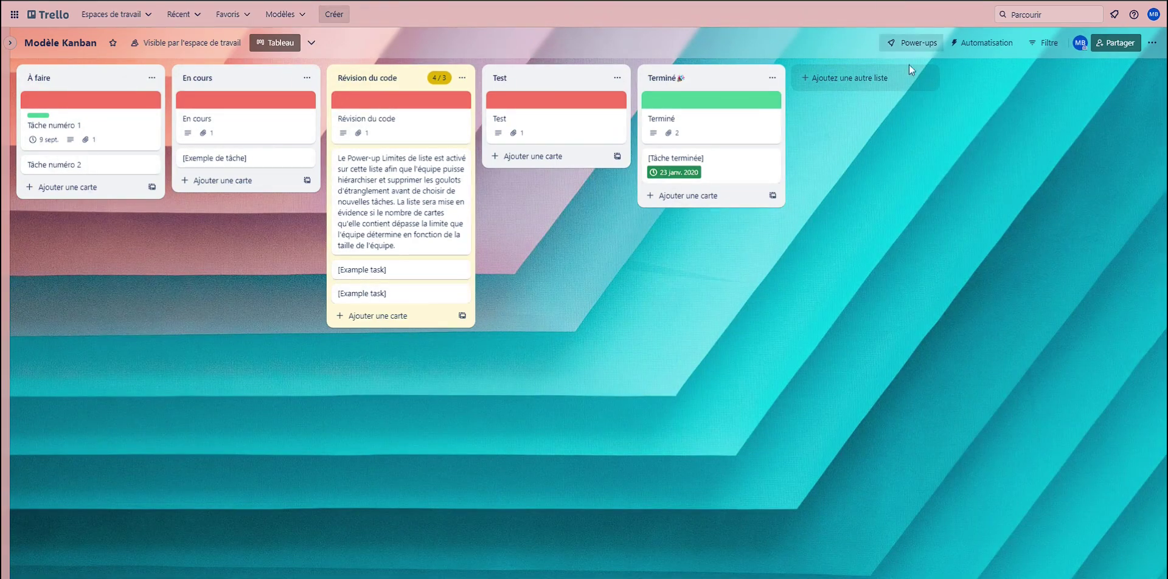
- Add the Lisez-moi Power-up from the essential Power-ups in the catalogue to the Modèle Kanban board
left_click(912, 43)
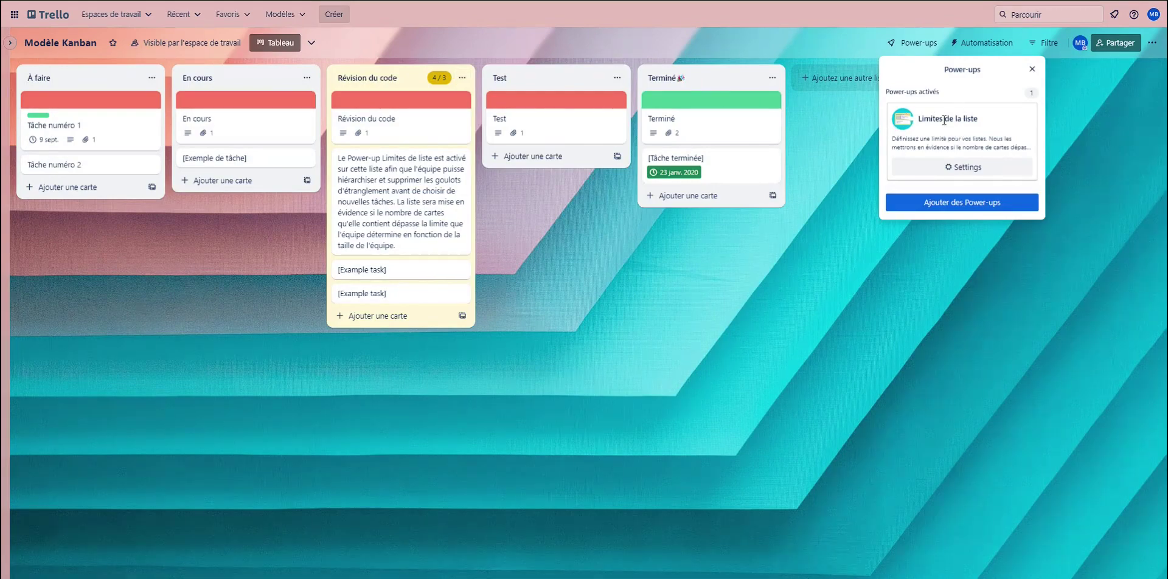
left_click(1001, 202)
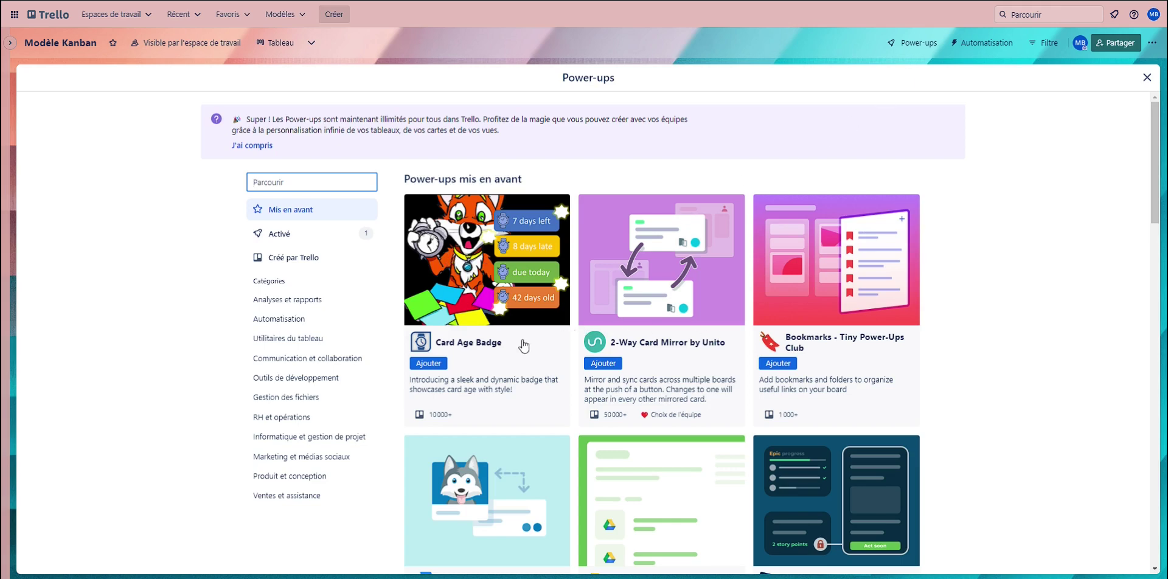
scroll(524, 341, "down", 4)
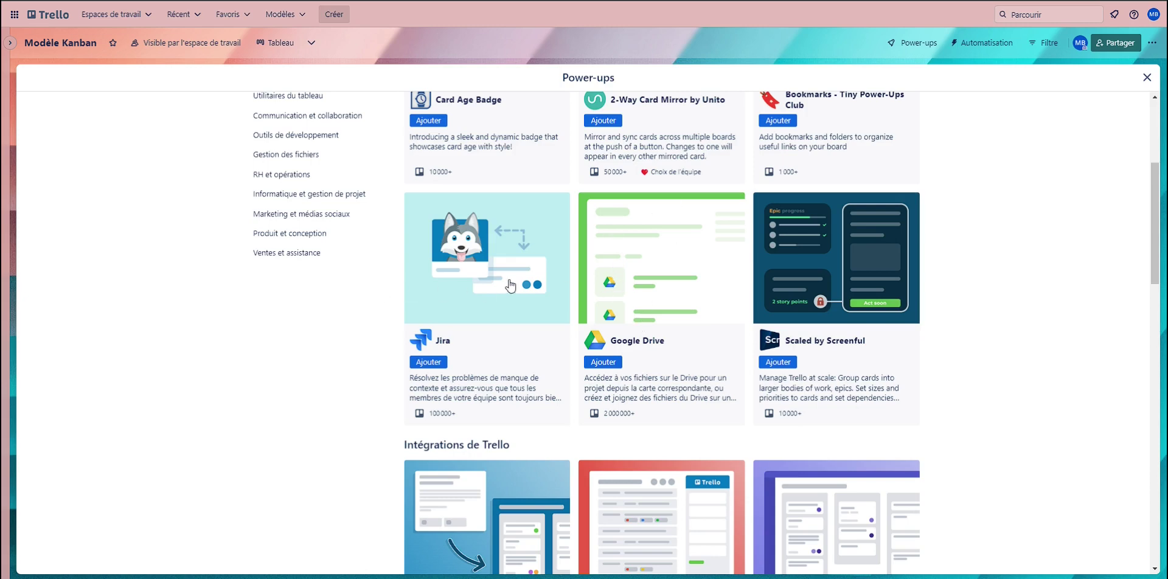
scroll(472, 302, "down", 2)
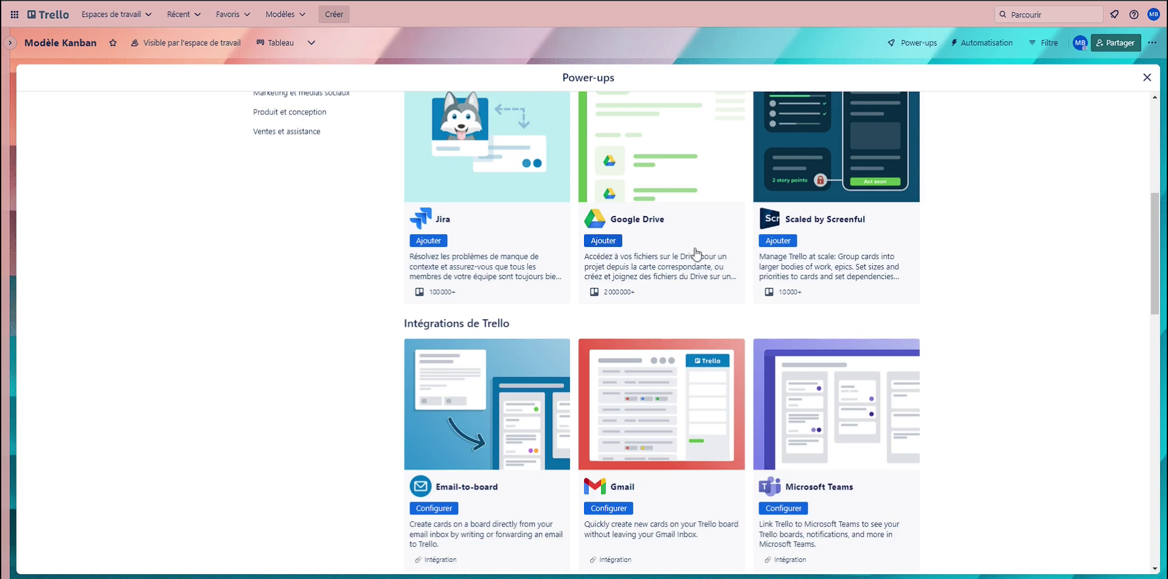
scroll(691, 253, "down", 2)
scroll(689, 367, "down", 4)
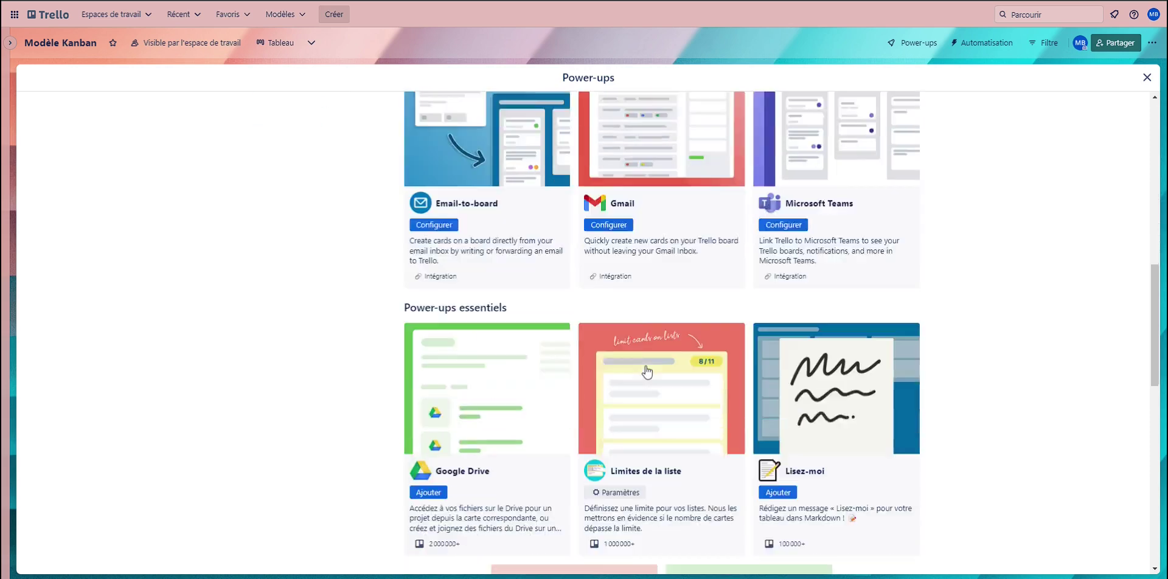
scroll(666, 421, "down", 3)
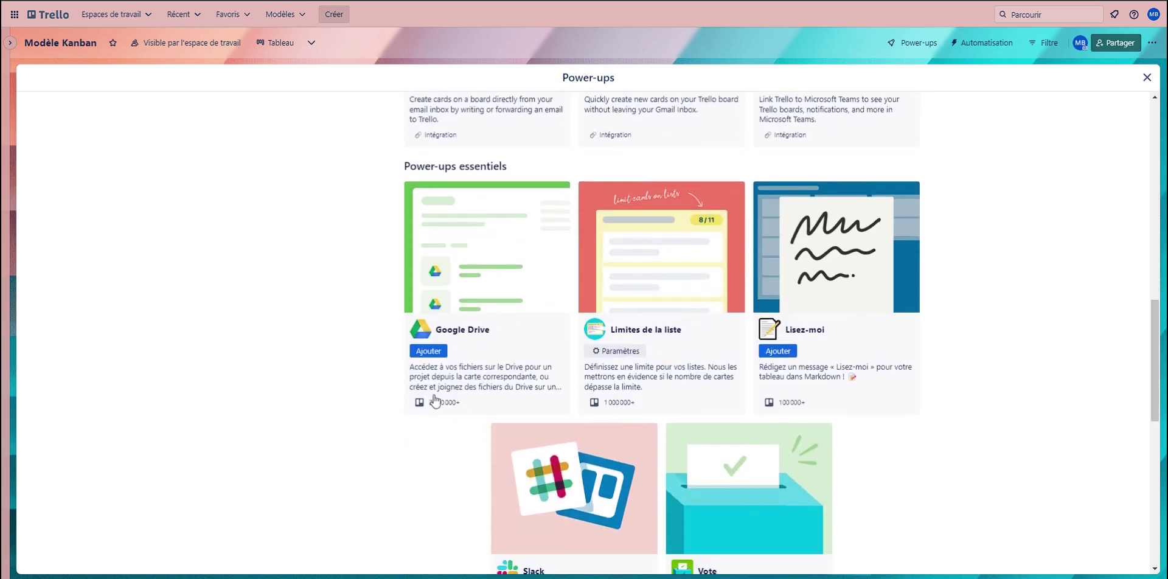
scroll(705, 305, "up", 2)
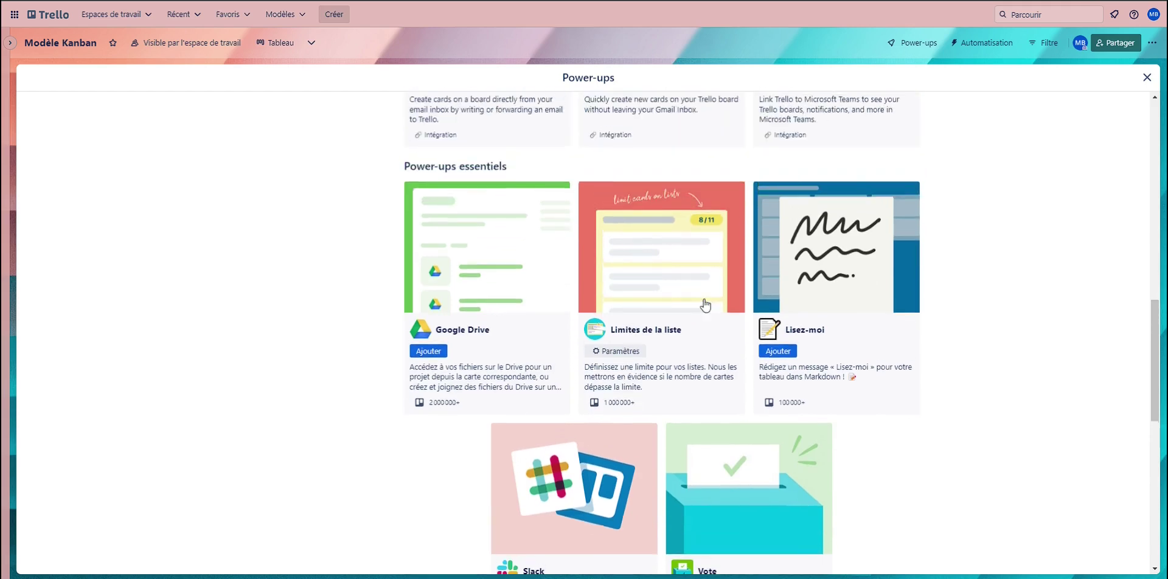
left_click(779, 351)
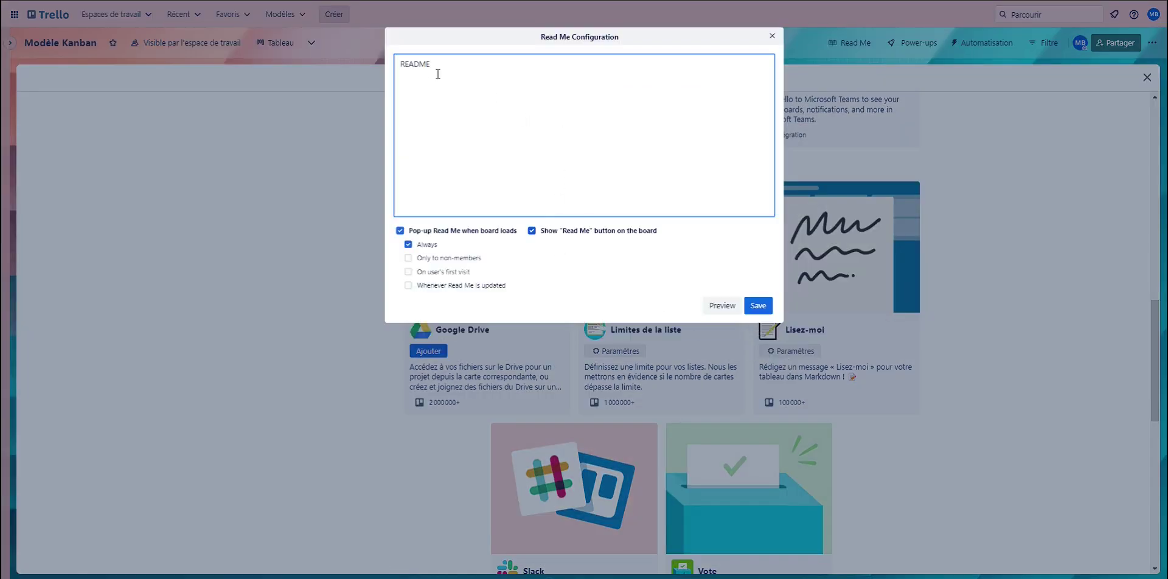
- Replace the Read Me text with "Lisez-moi" and, after a blank line, "Je suis un projet de formation.", save it and close the Power-ups catalogue
double_click(432, 72)
type("Lisez-moi")
key("Return")
key("Return")
type("Je suis un projet de formation.")
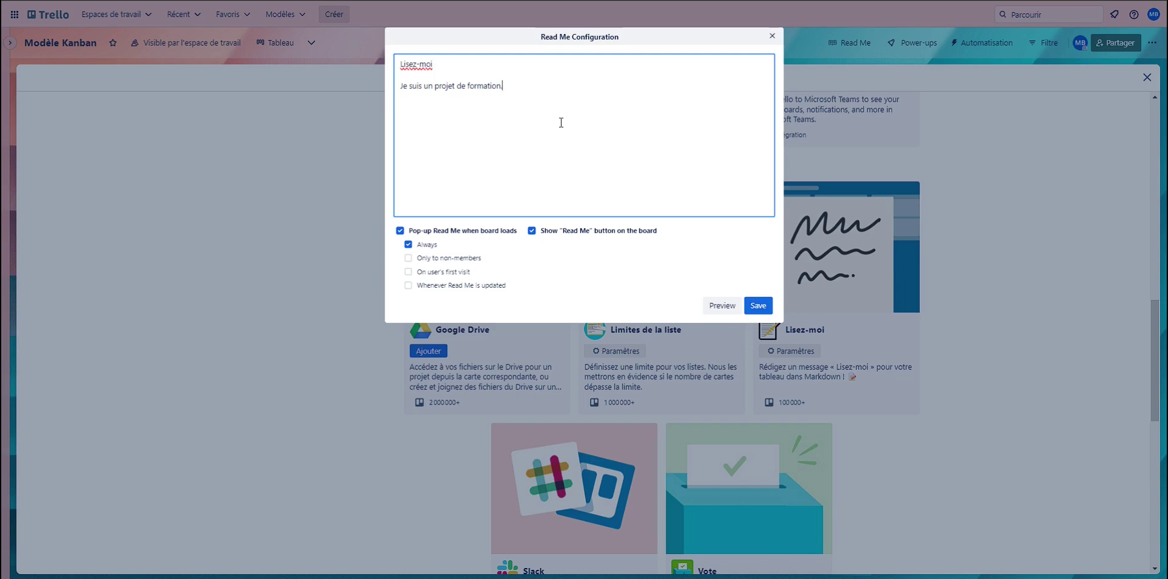
left_click(759, 307)
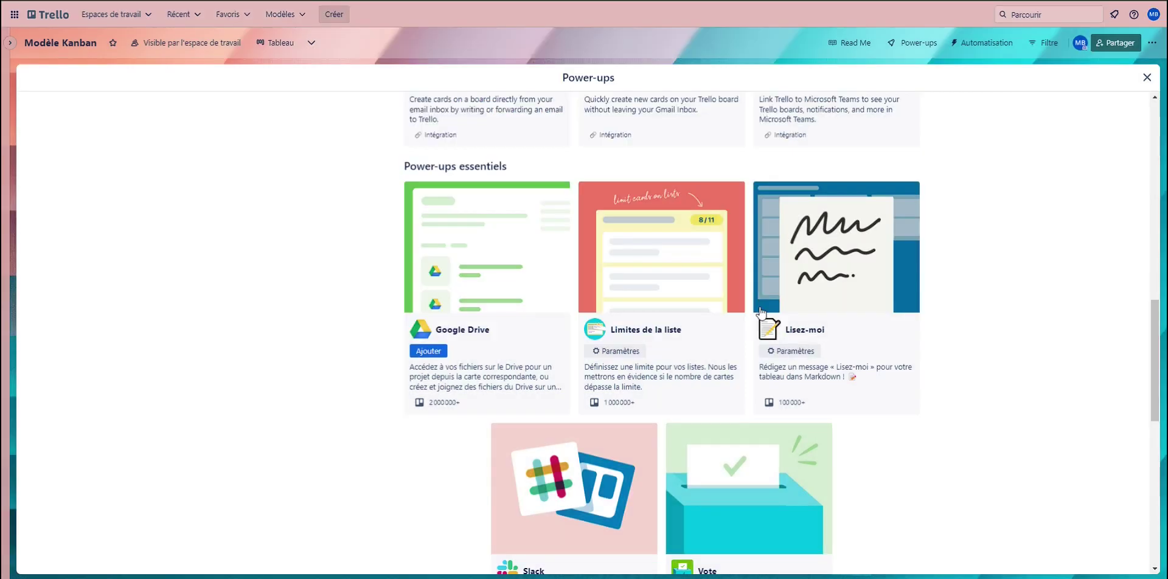
left_click(1146, 78)
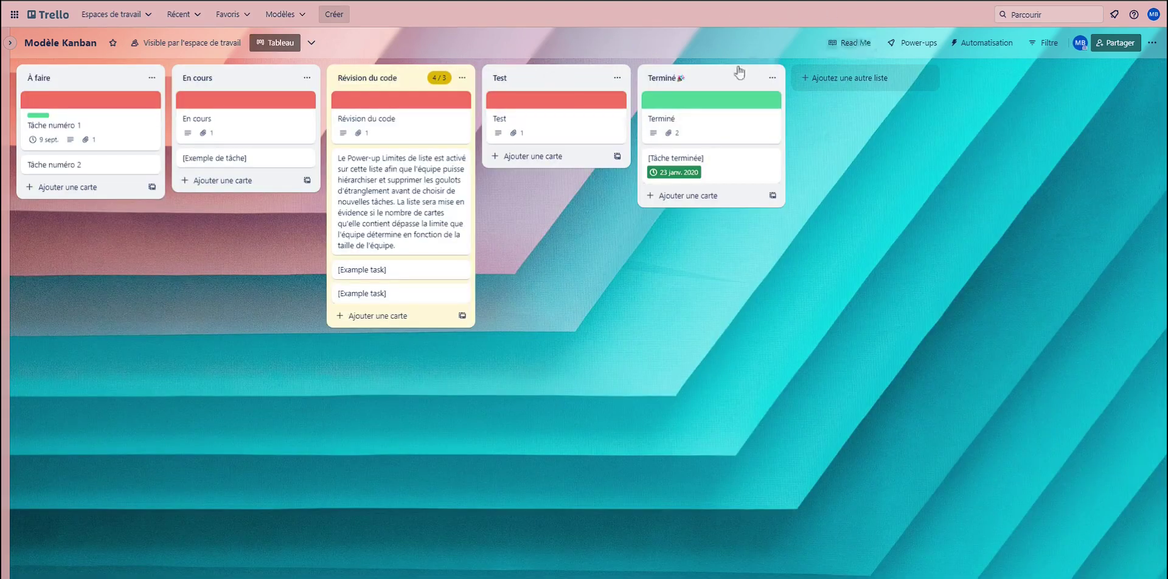
- View the board's Read Me message and close it
left_click(851, 43)
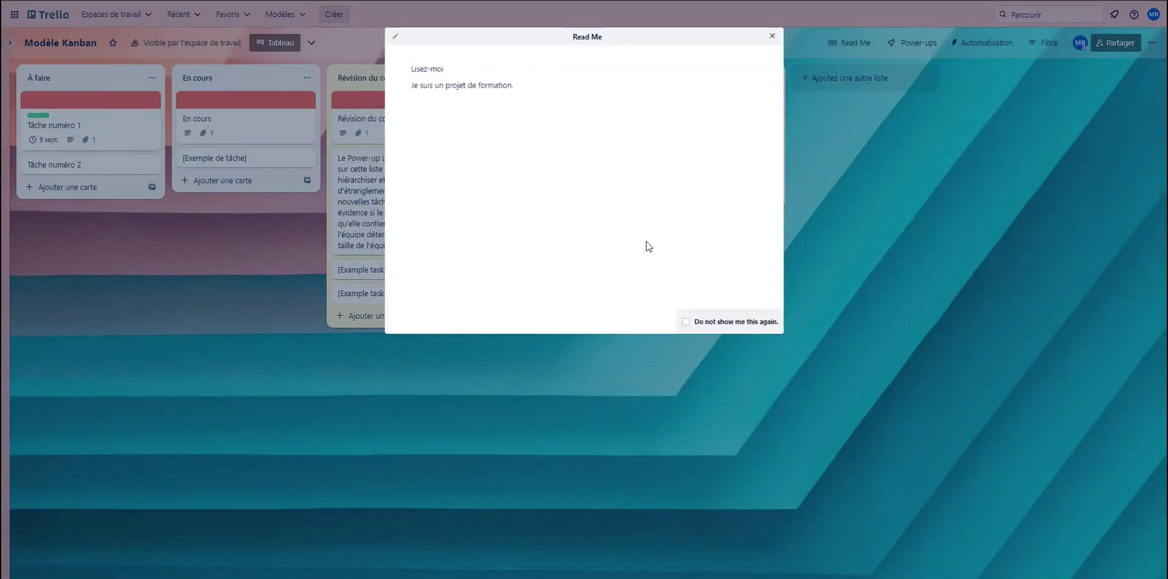
left_click(772, 38)
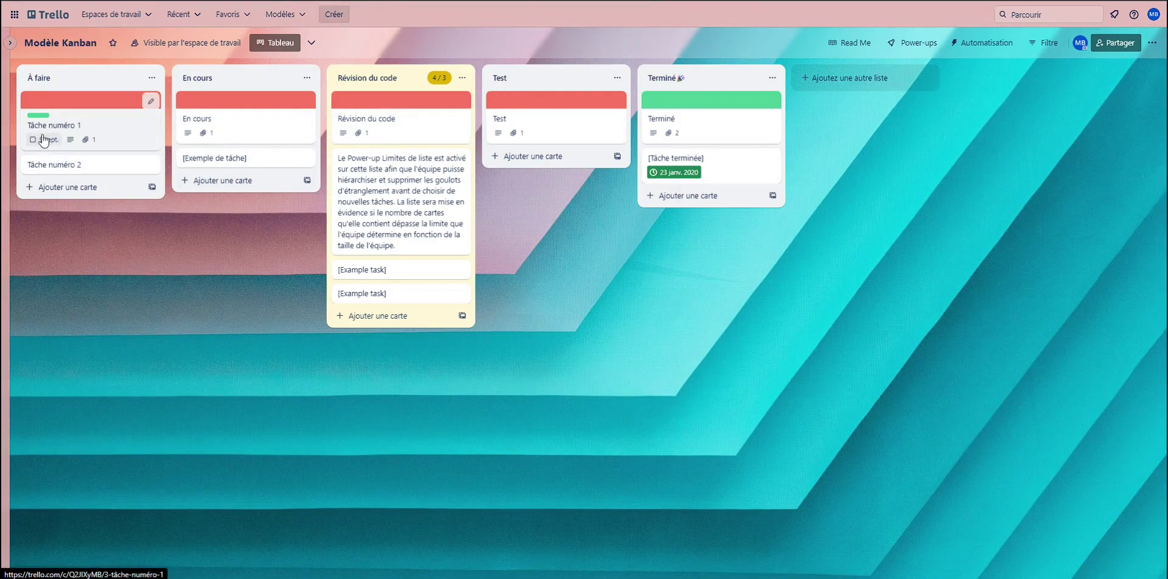
- Toggle the due date of Tâche numéro 1 between complete and incomplete twice, leaving it incomplete
mouse_move(38, 149)
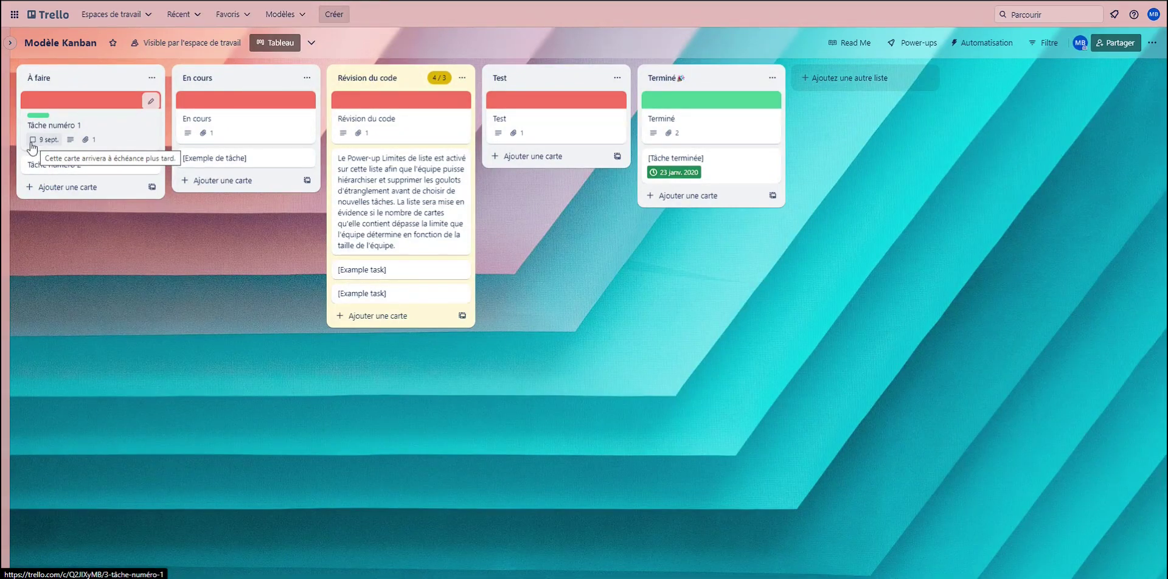
left_click(33, 139)
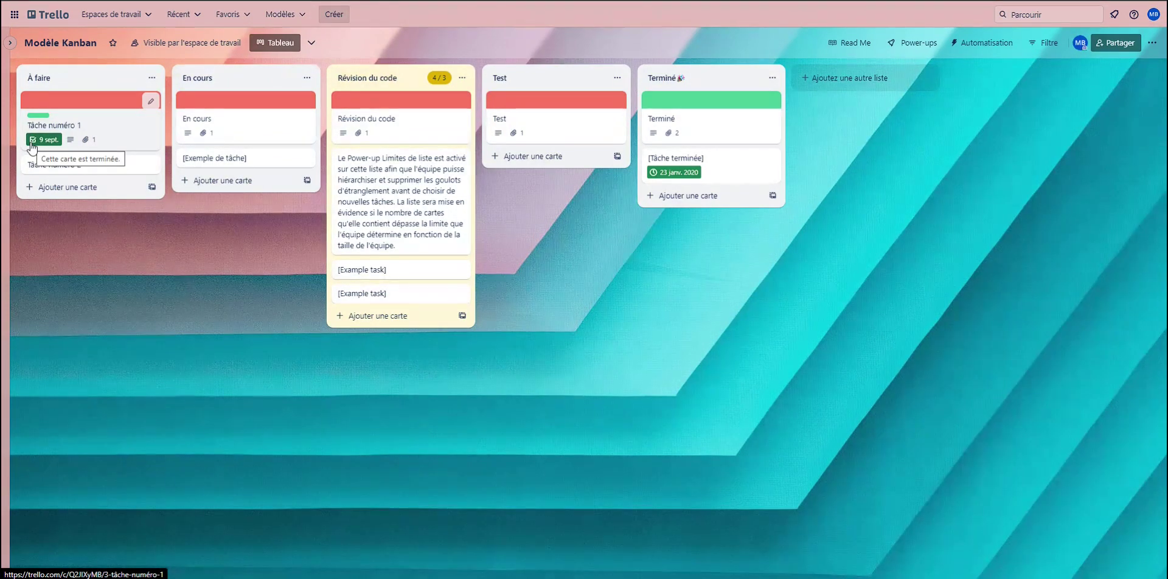
left_click(32, 142)
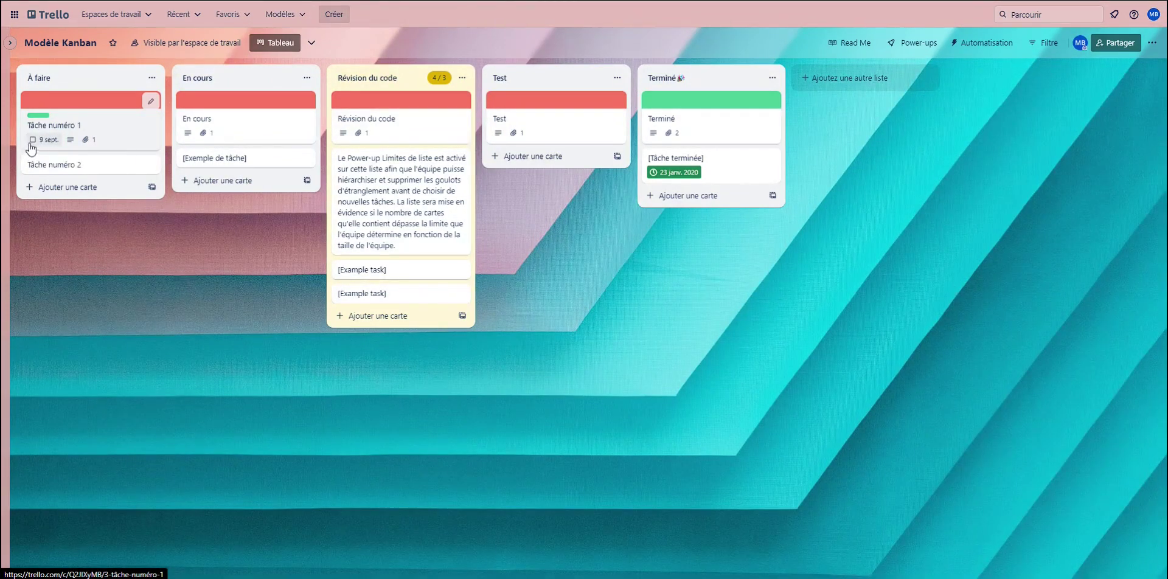
left_click(33, 141)
mouse_move(91, 117)
left_mouse_down()
mouse_move(718, 123)
mouse_move(705, 108)
mouse_move(79, 101)
mouse_move(86, 109)
left_mouse_up()
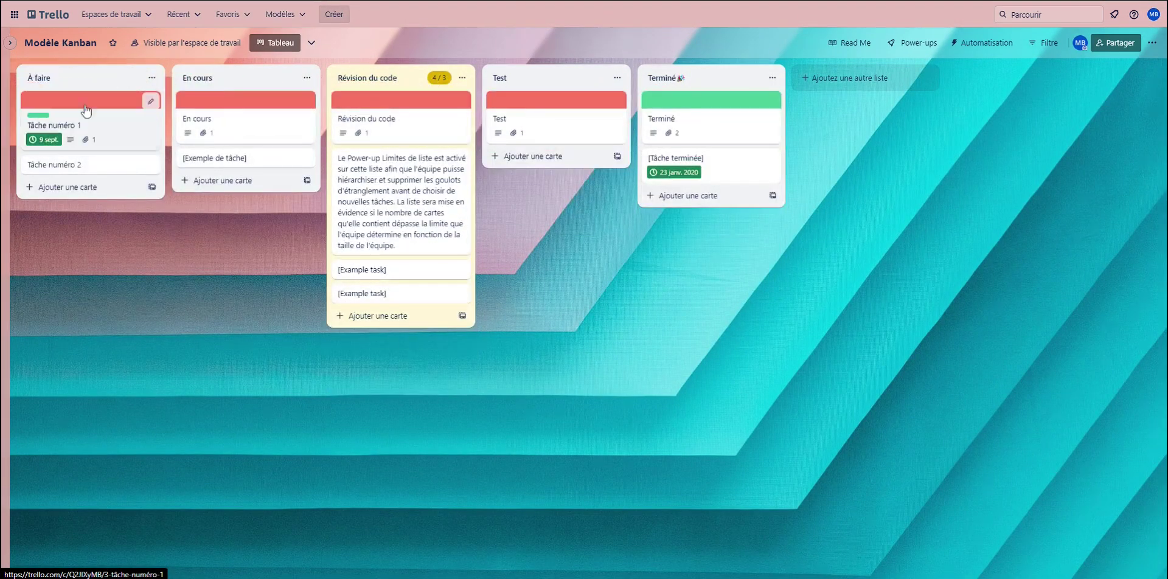
left_click(33, 141)
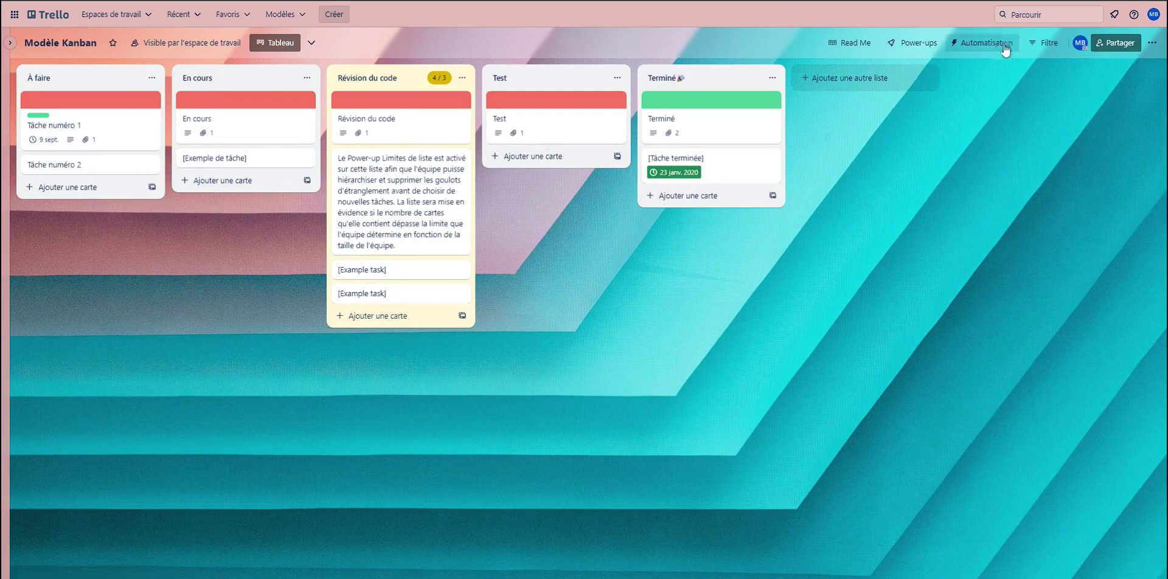
- Start a new automation rule with the dates trigger "when the due date is marked as complete in a card by anyone"
left_click(983, 43)
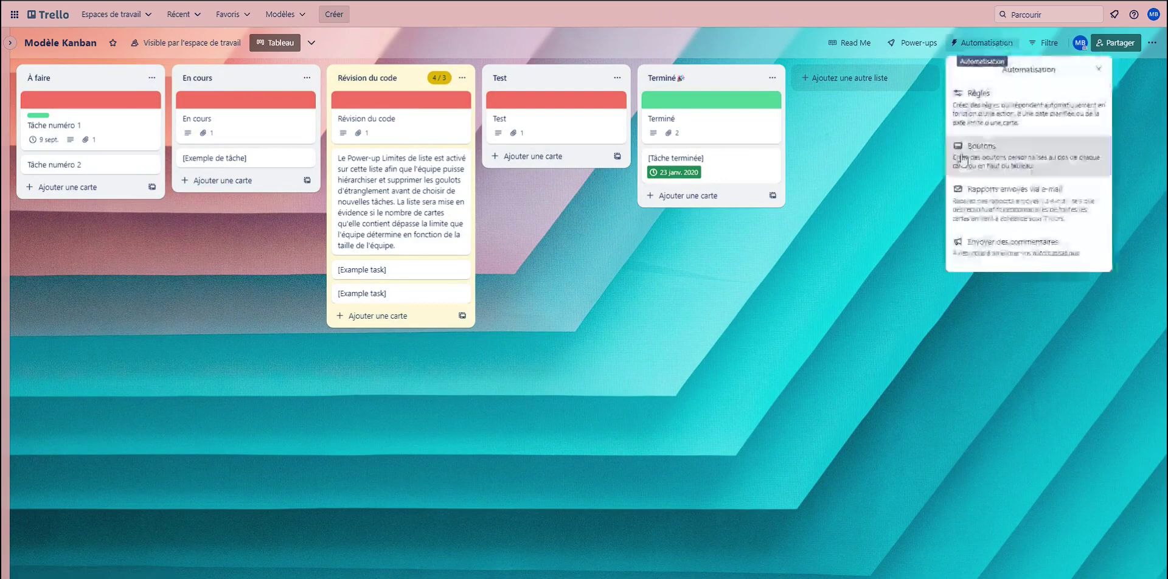
left_click(1039, 111)
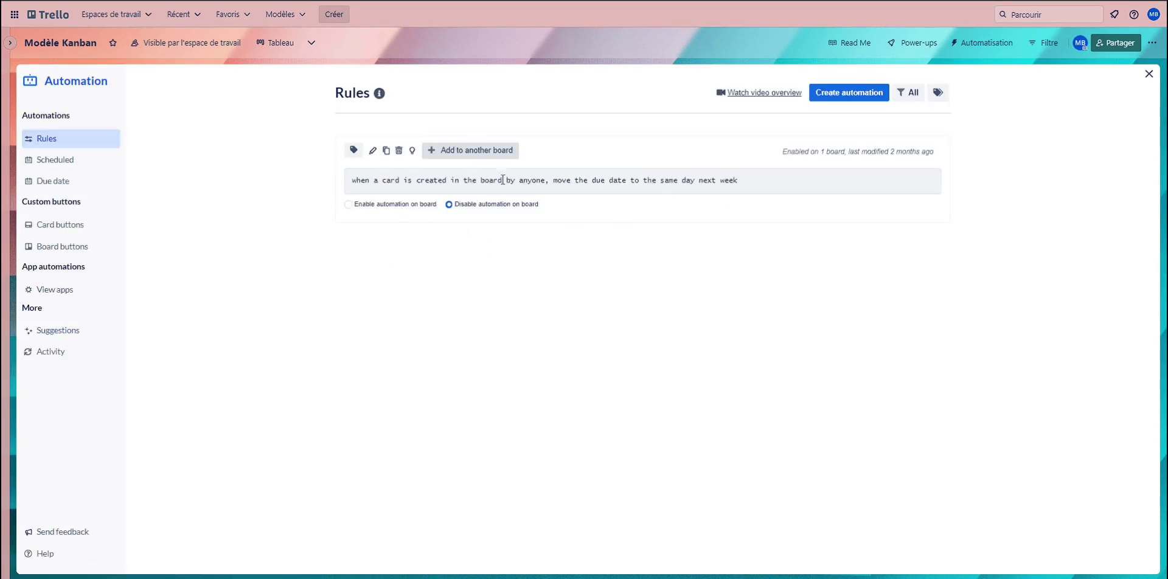
left_click(840, 98)
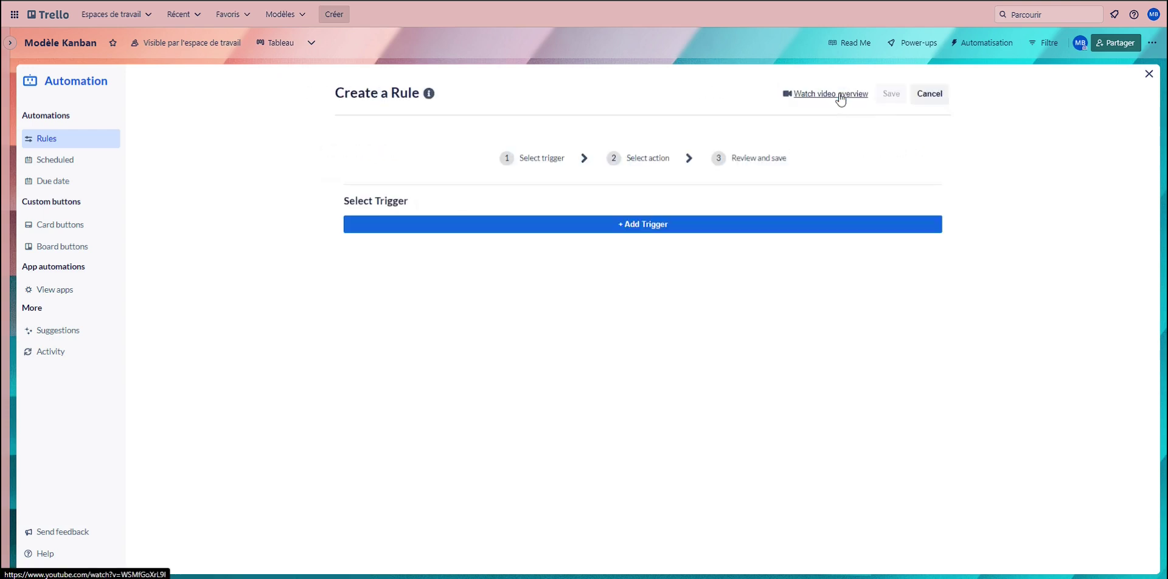
left_click(612, 230)
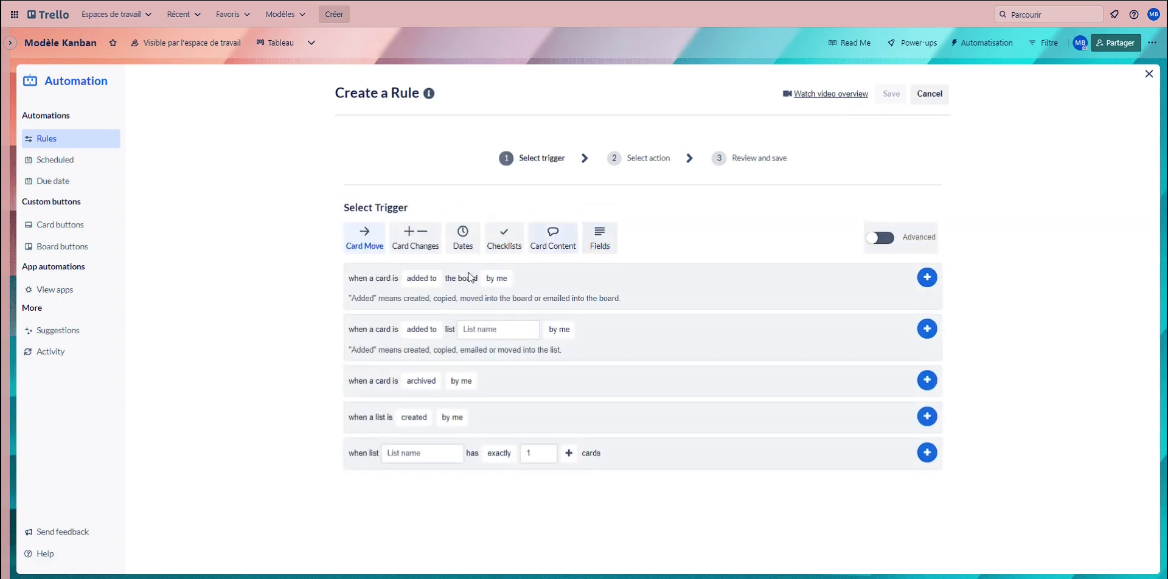
left_click(415, 240)
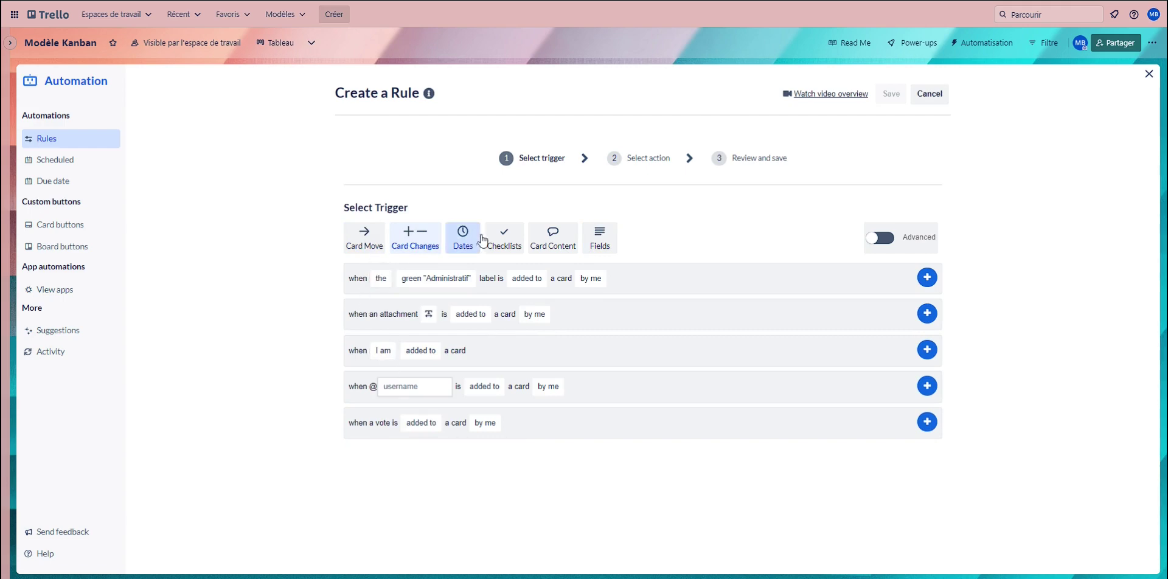
left_click(461, 239)
left_click(482, 330)
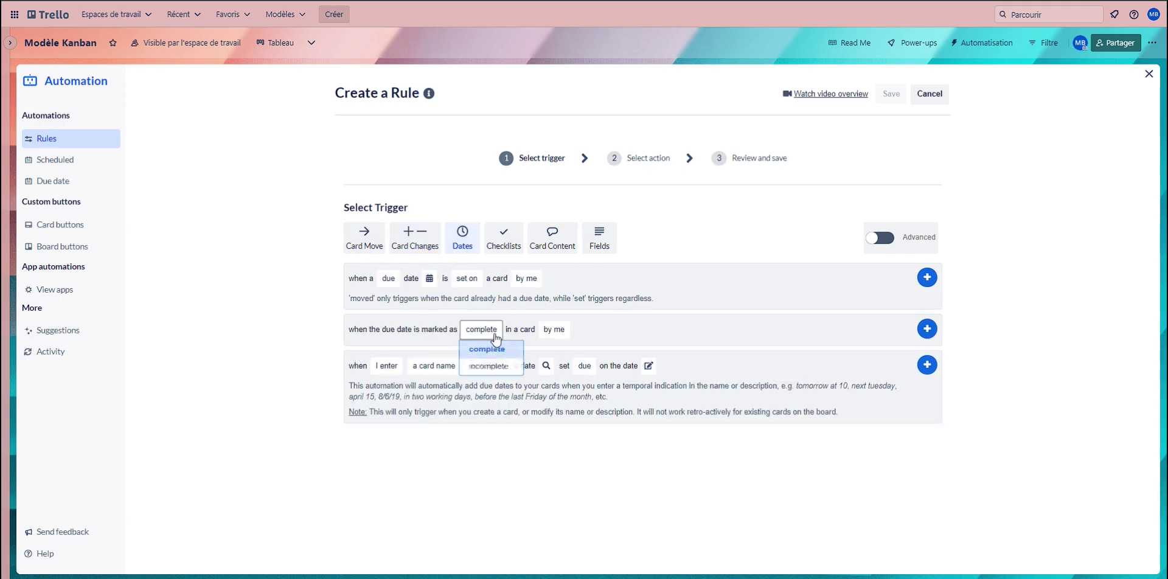
left_click(364, 342)
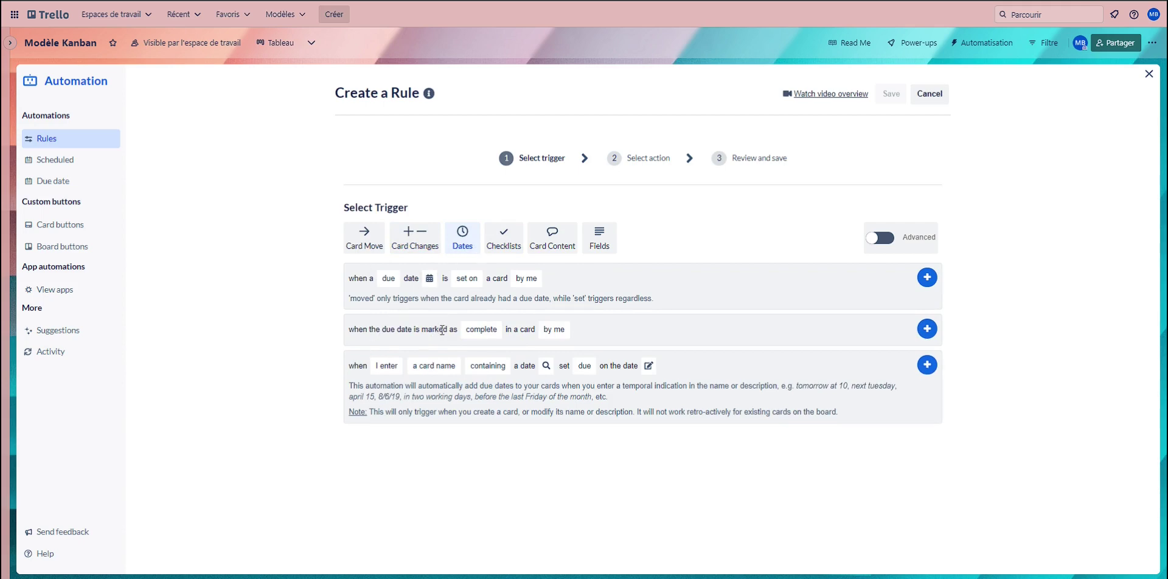
left_click(484, 330)
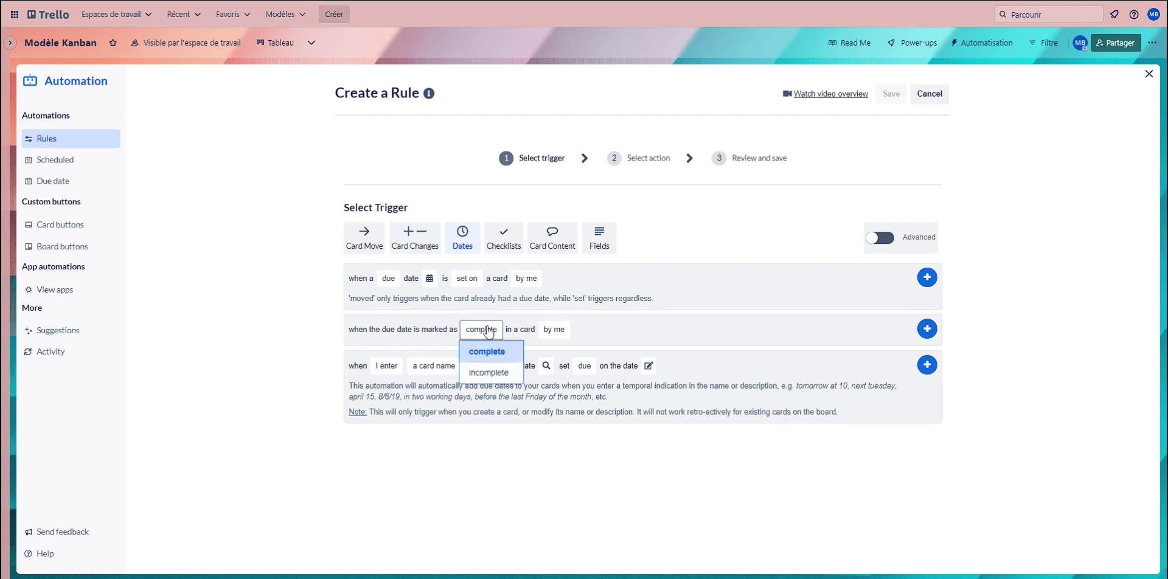
left_click(553, 331)
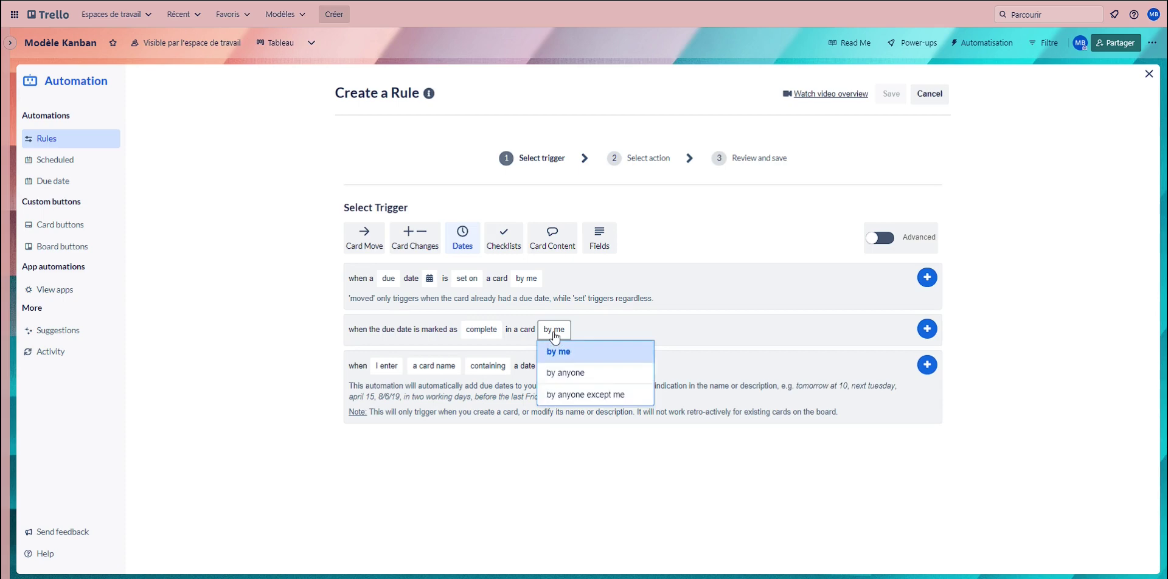
left_click(567, 373)
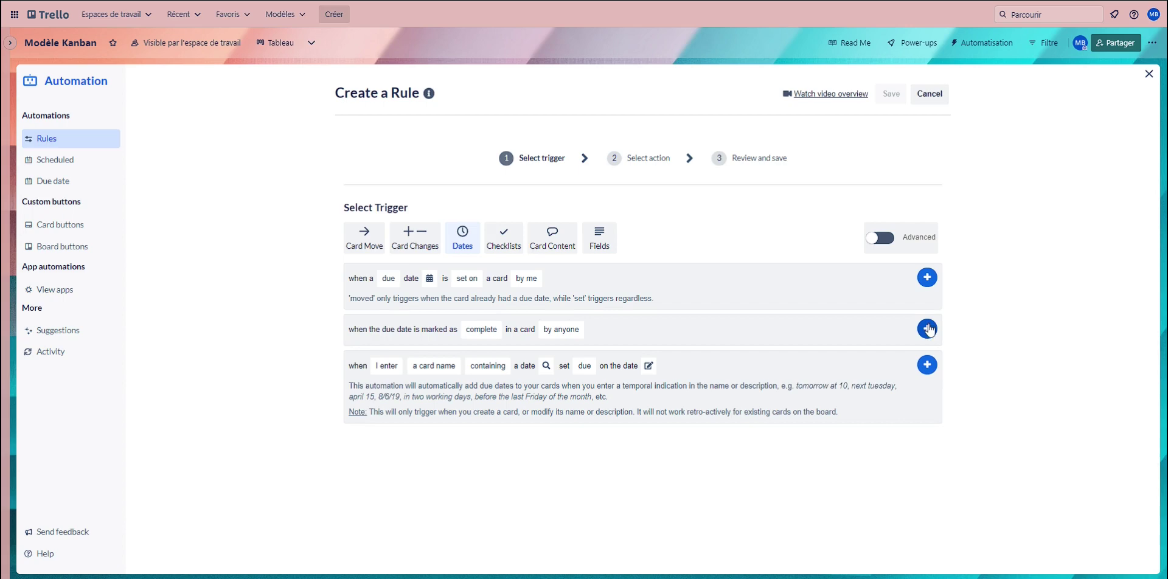
left_click(927, 329)
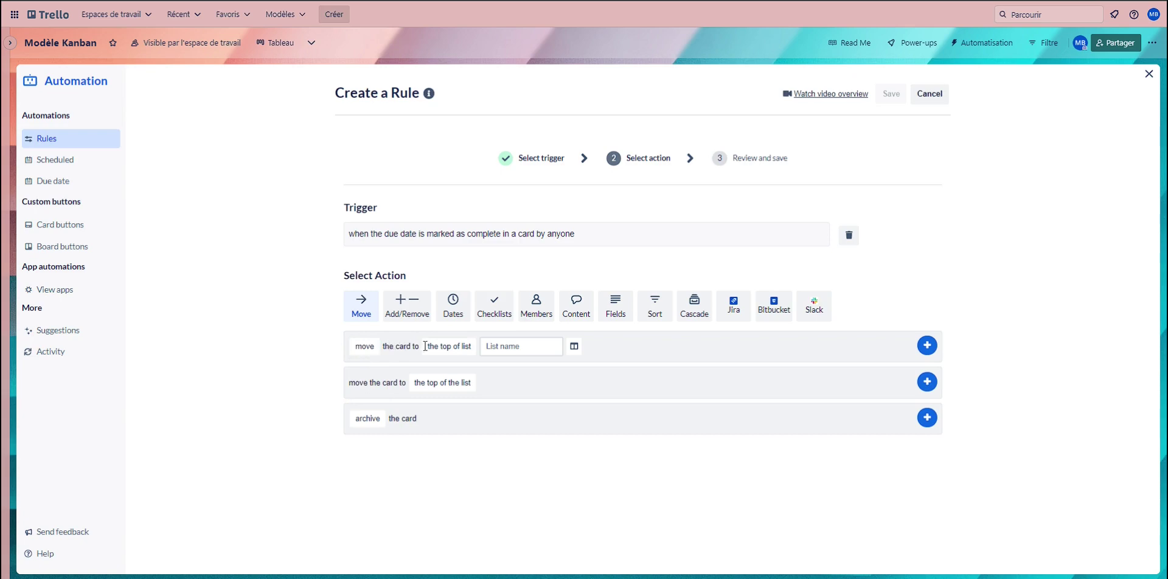
- Add the action moving the card to the top of the Terminé list and save the rule
left_click(450, 348)
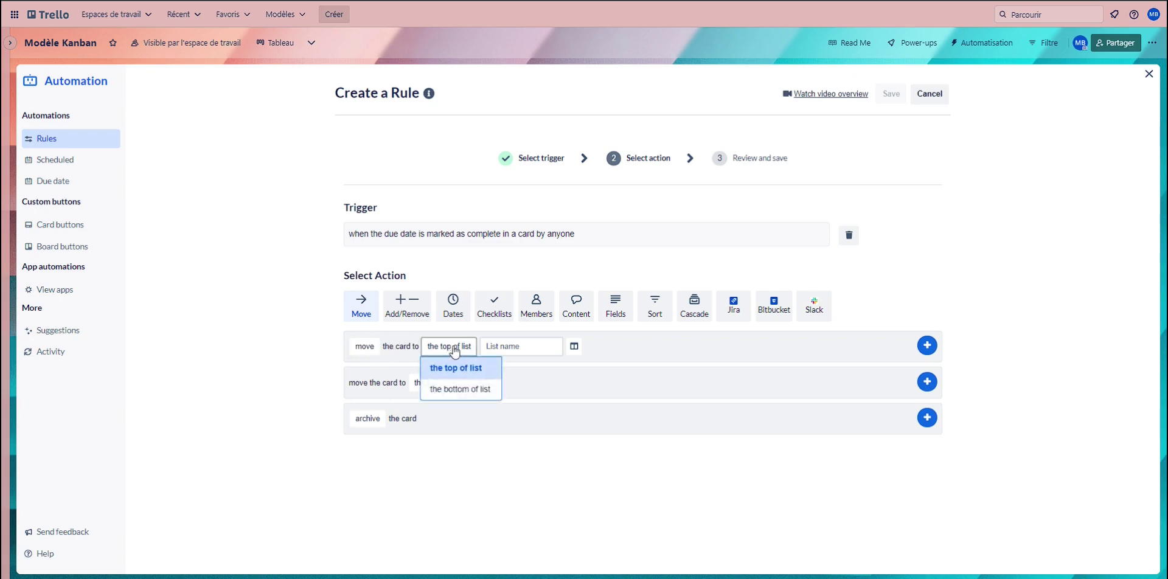
left_click(456, 367)
left_click(546, 345)
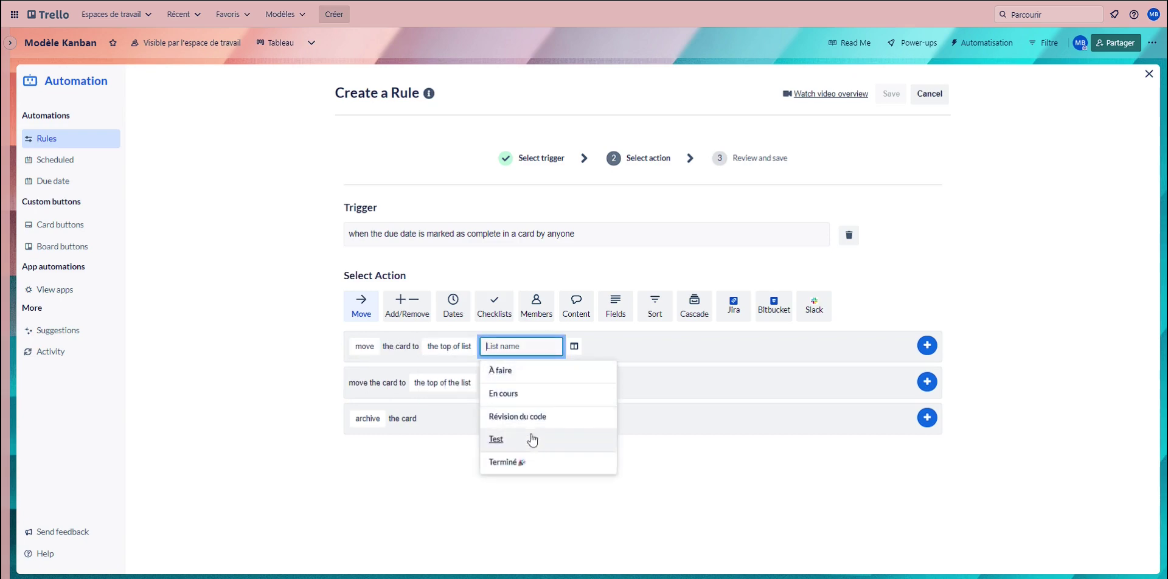
left_click(532, 463)
left_click(927, 346)
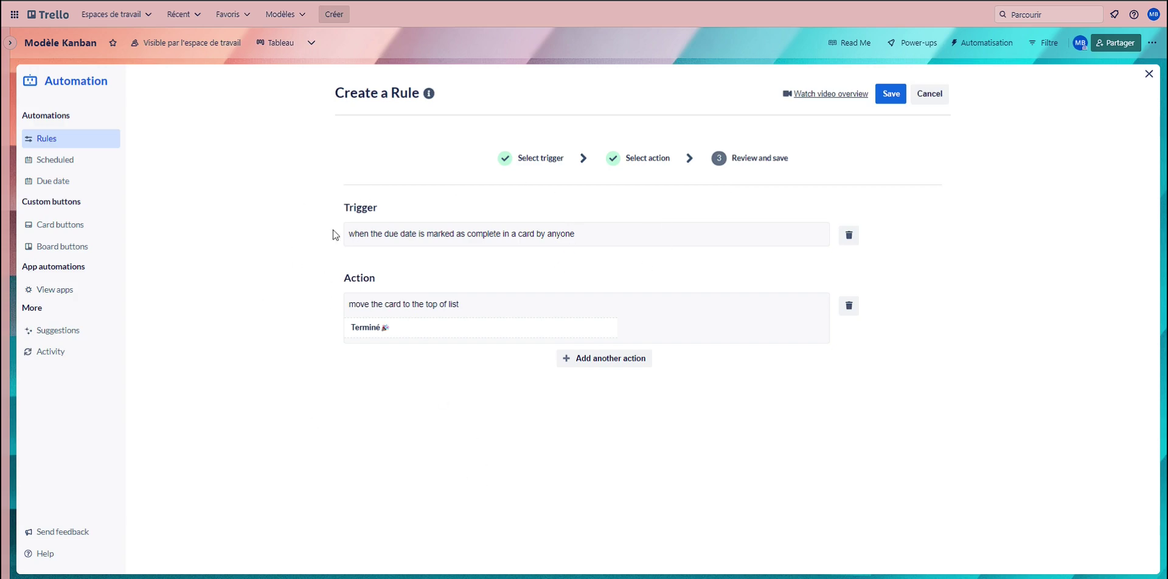
left_click(889, 96)
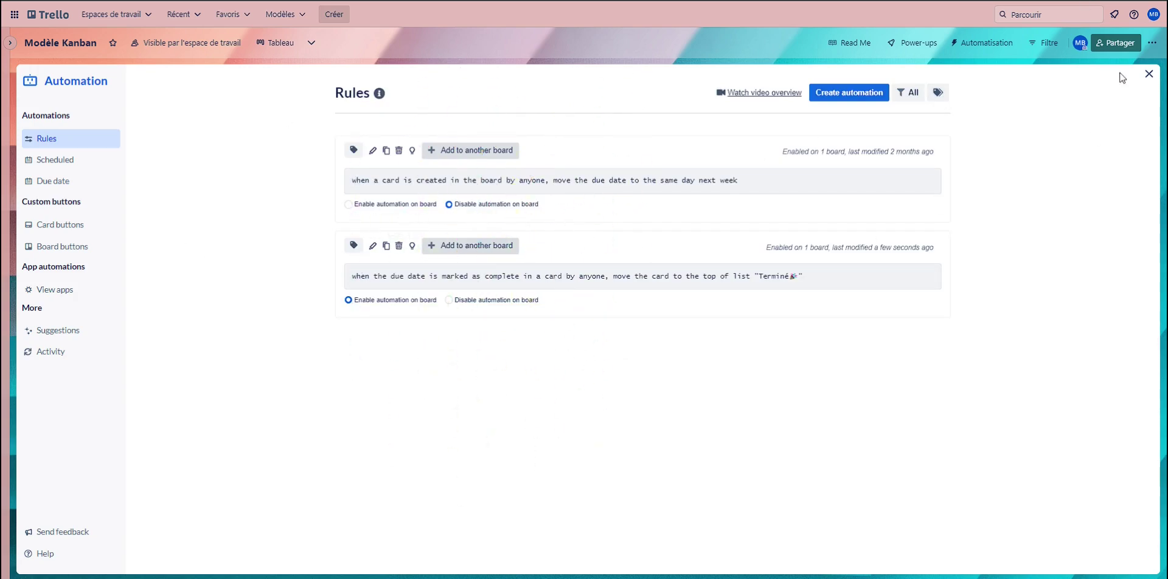
- Return to the board and mark the due date of Tâche numéro 1 as complete
left_click(1149, 74)
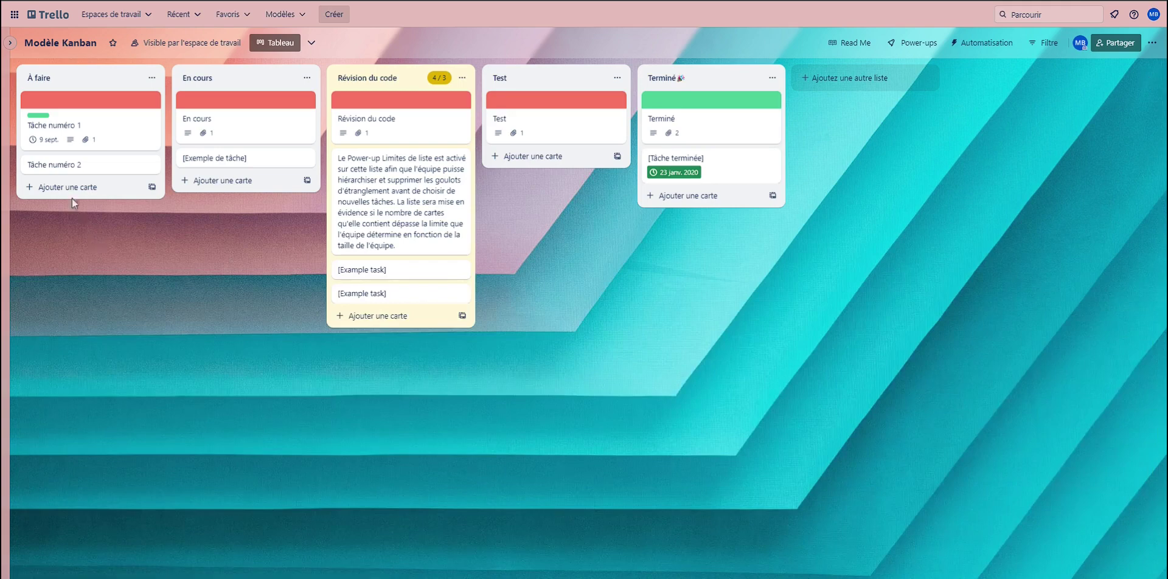
left_click(33, 140)
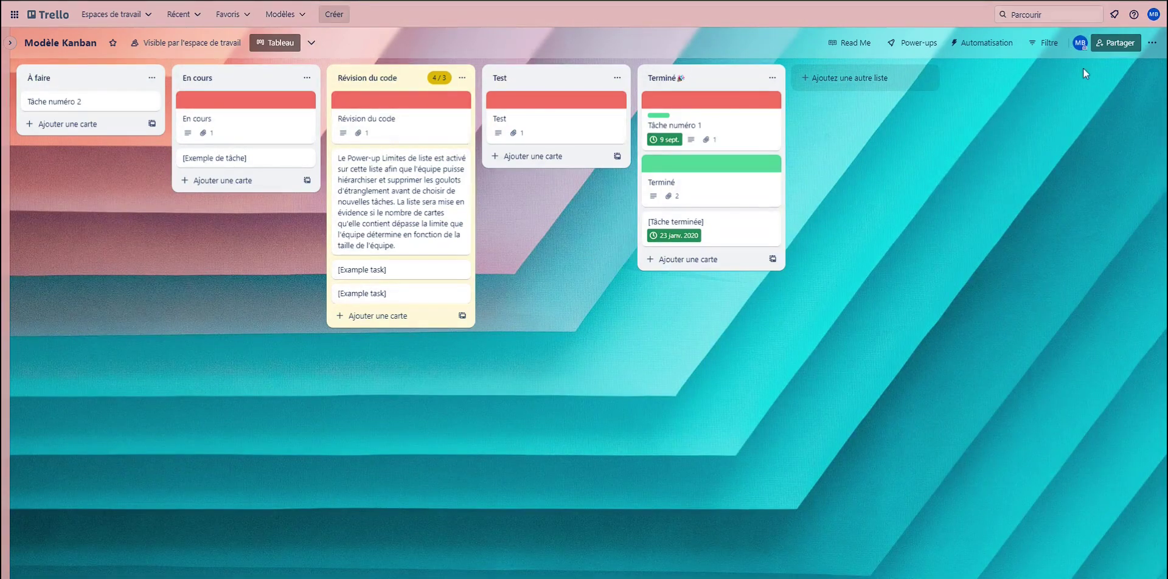
- Examine the automation email reports, card buttons and board buttons, and return to the board
left_click(990, 42)
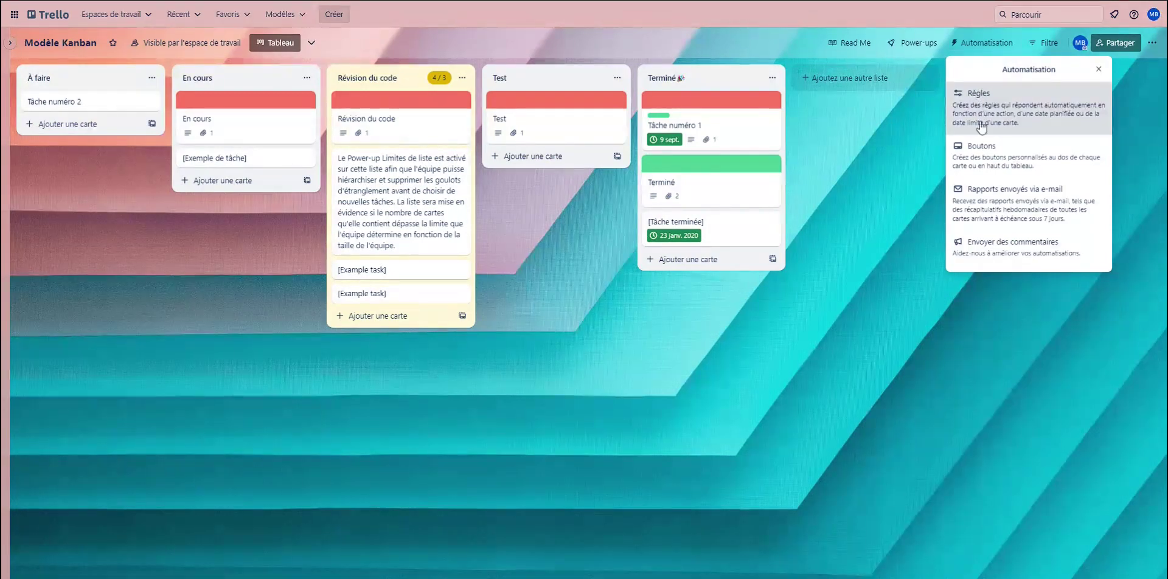
left_click(1024, 194)
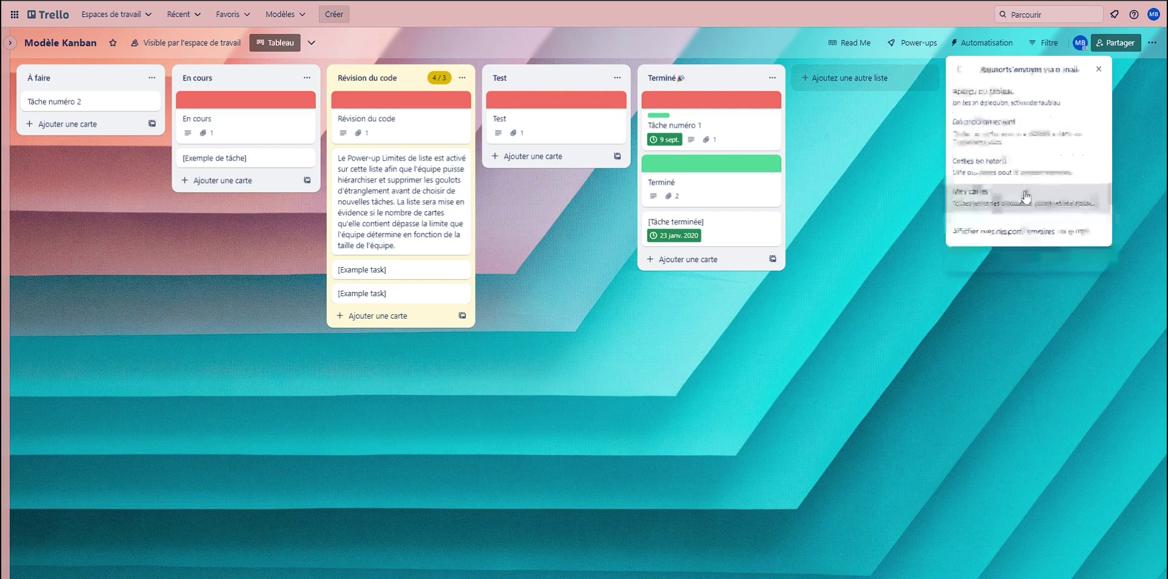
left_click(959, 69)
left_click(1019, 152)
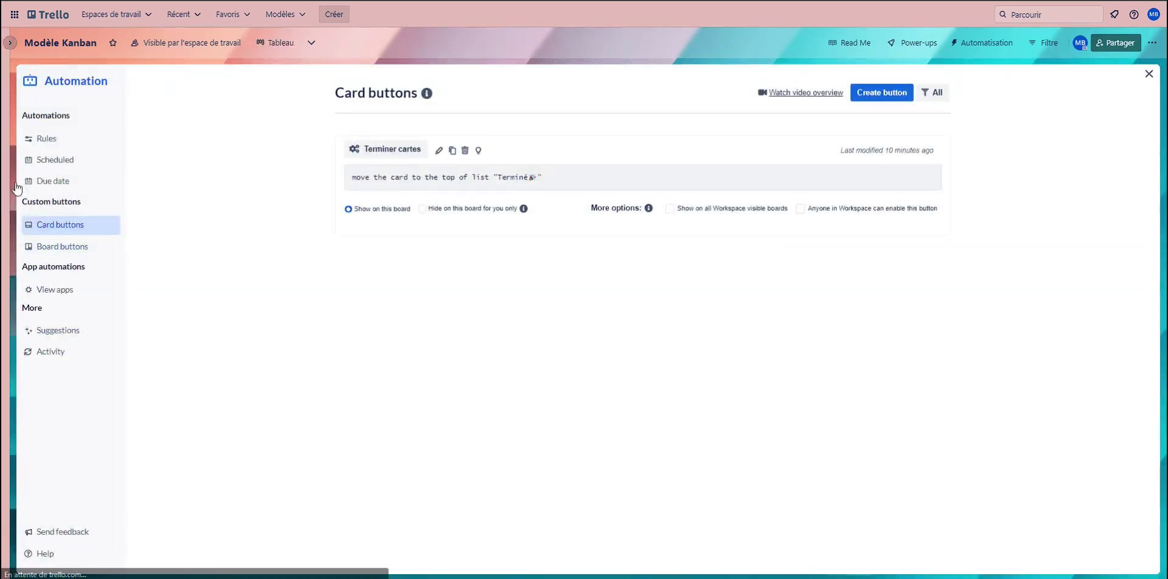
left_click(47, 252)
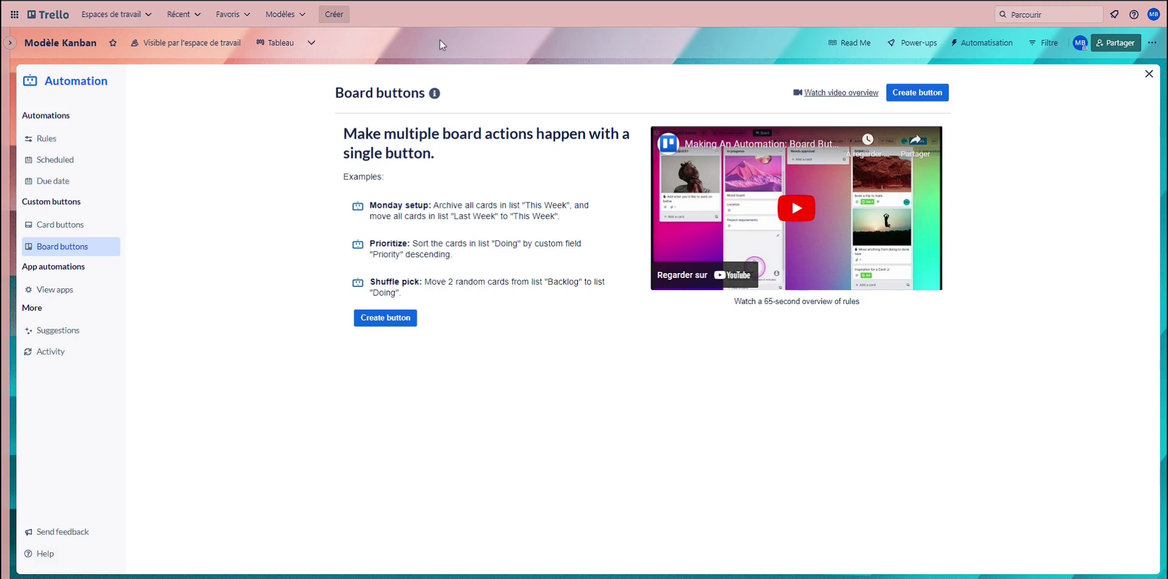
left_click(79, 230)
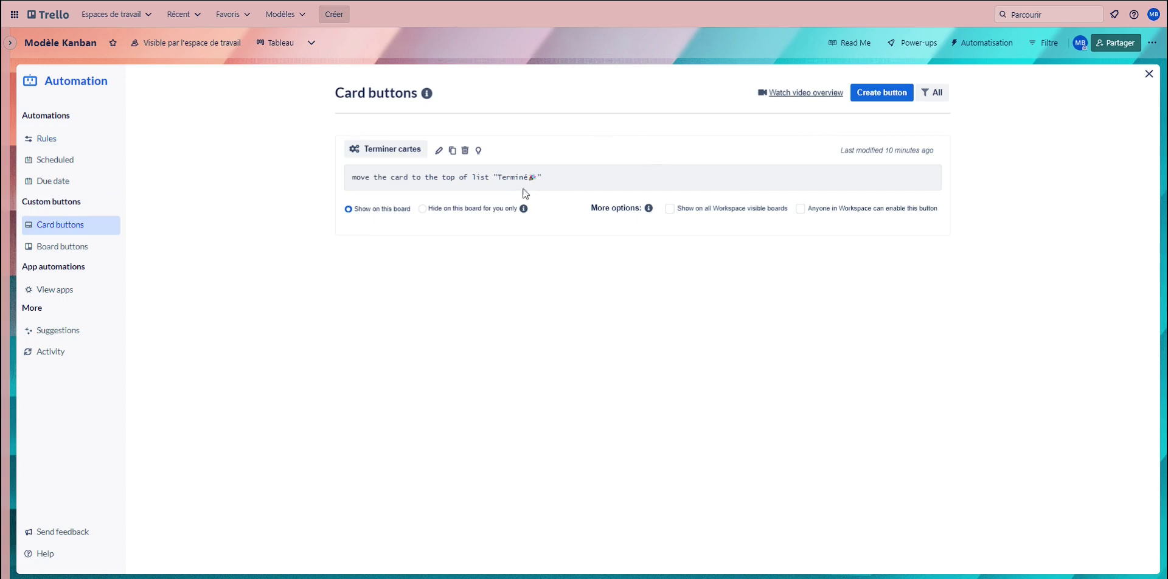
left_click(1149, 74)
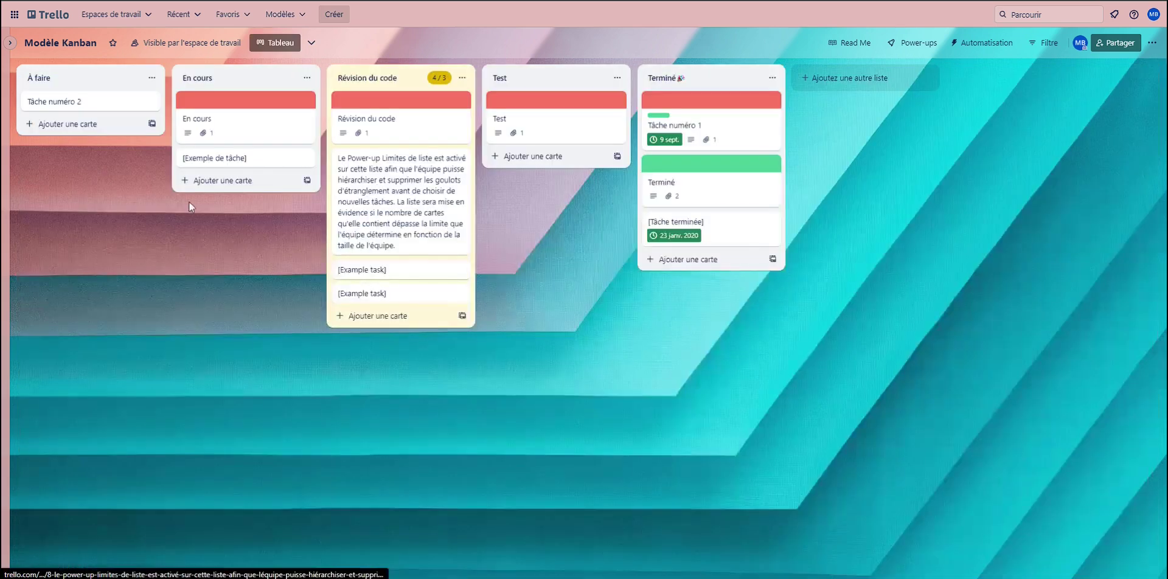
- Run the Terminer cartes automation button on the En cours card
left_click(251, 135)
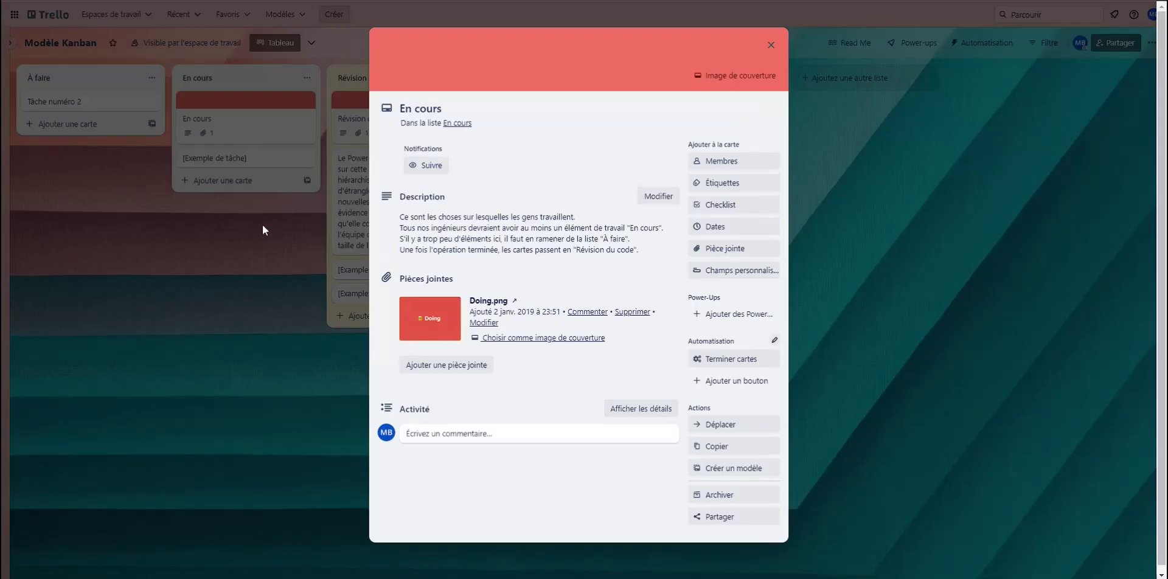
left_click(728, 360)
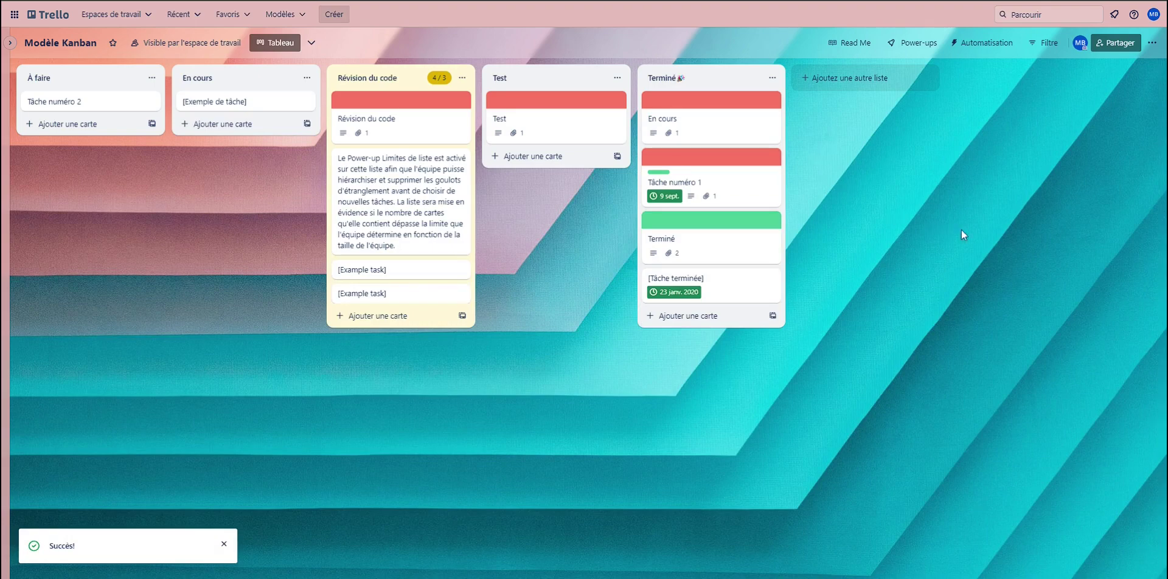
- Look over the board's automation options and the choice of board views, closing both
left_click(982, 42)
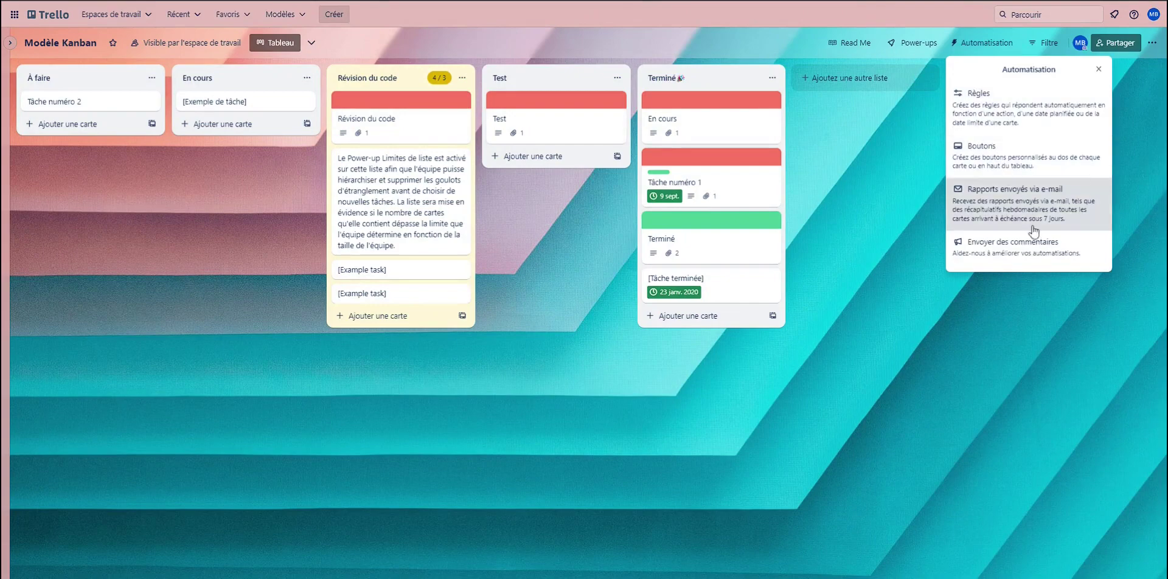
left_click(851, 317)
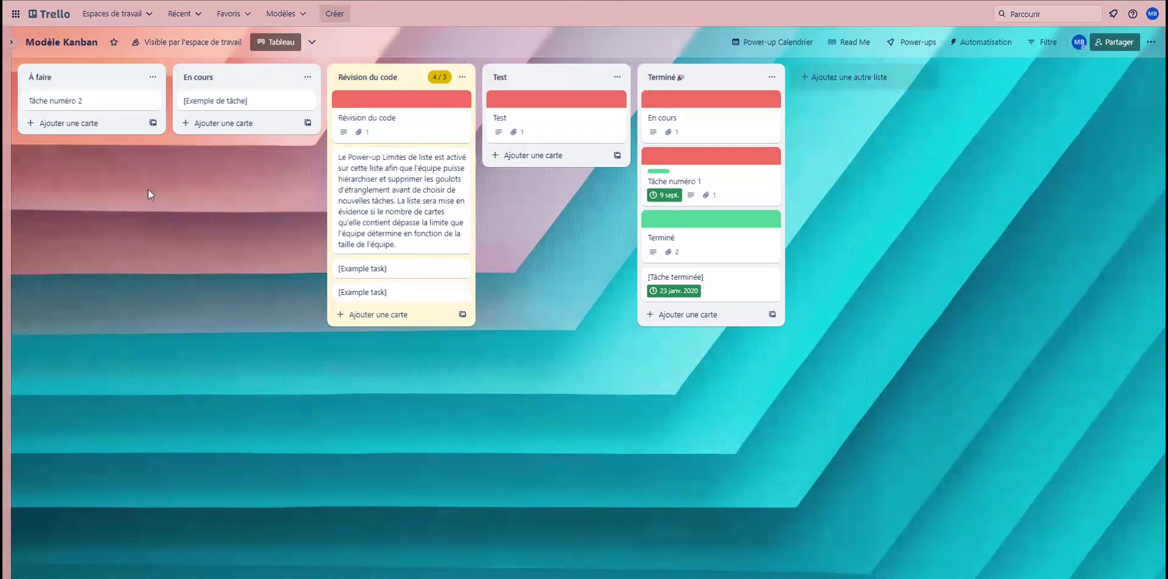
left_click(313, 43)
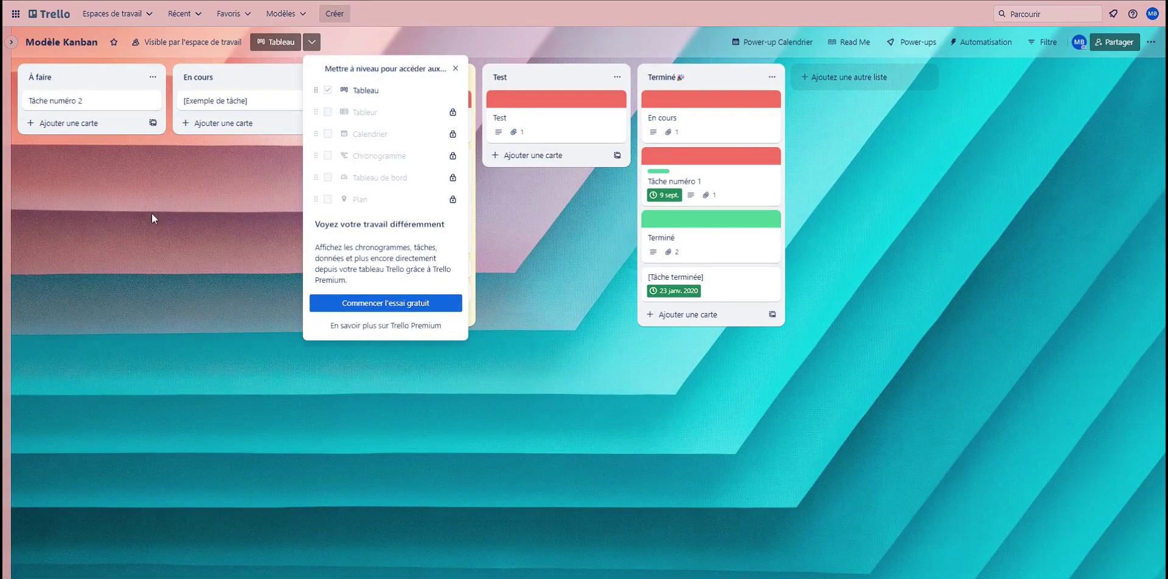
left_click(187, 215)
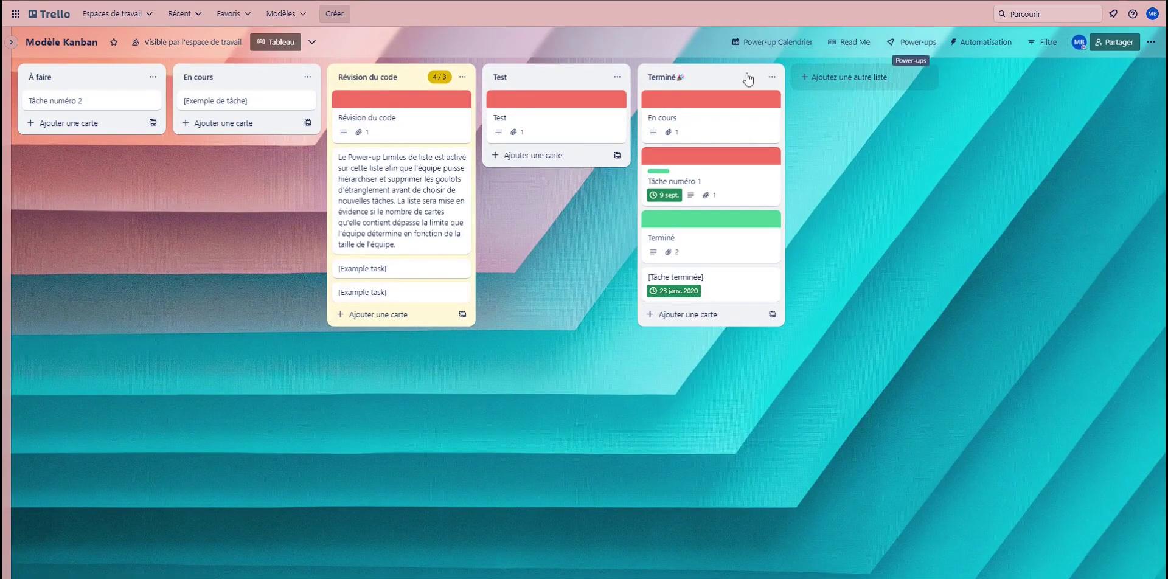
- Review the Power-ups enabled on the board and close the list
left_click(911, 44)
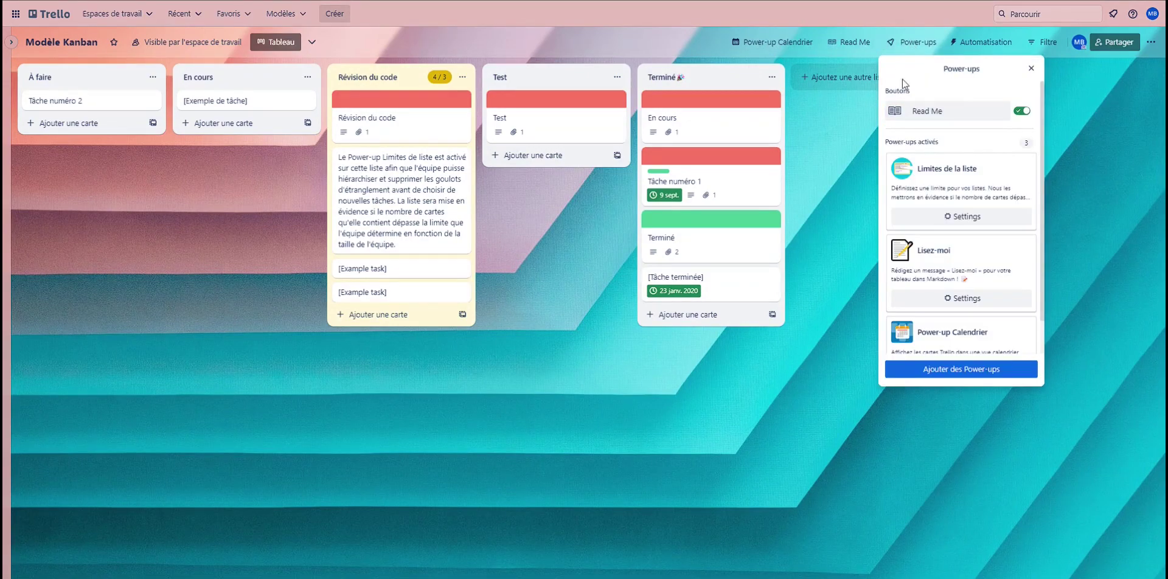
scroll(992, 262, "down", 1)
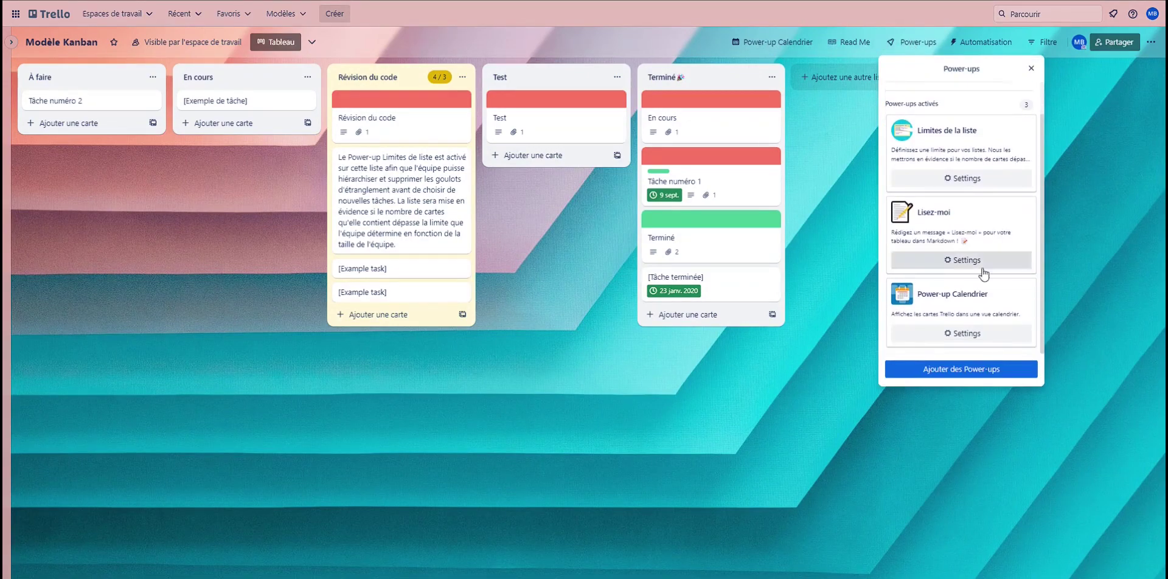
left_click(859, 180)
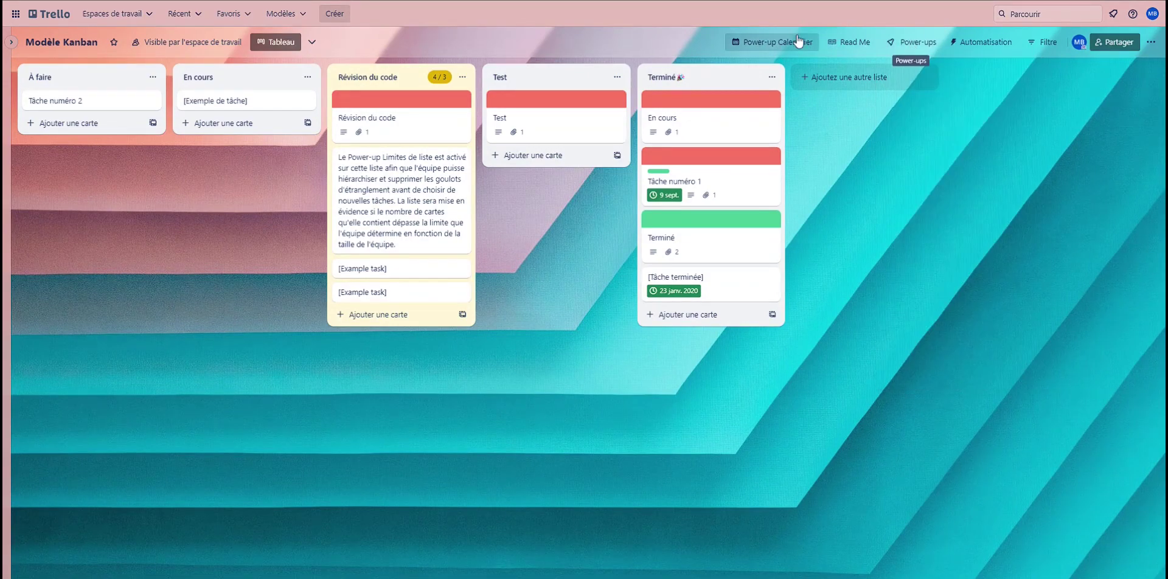
- View the board's cards in the Power-up Calendrier, expand the label of Tâche numéro 1, and view the week before returning to the month
left_click(798, 42)
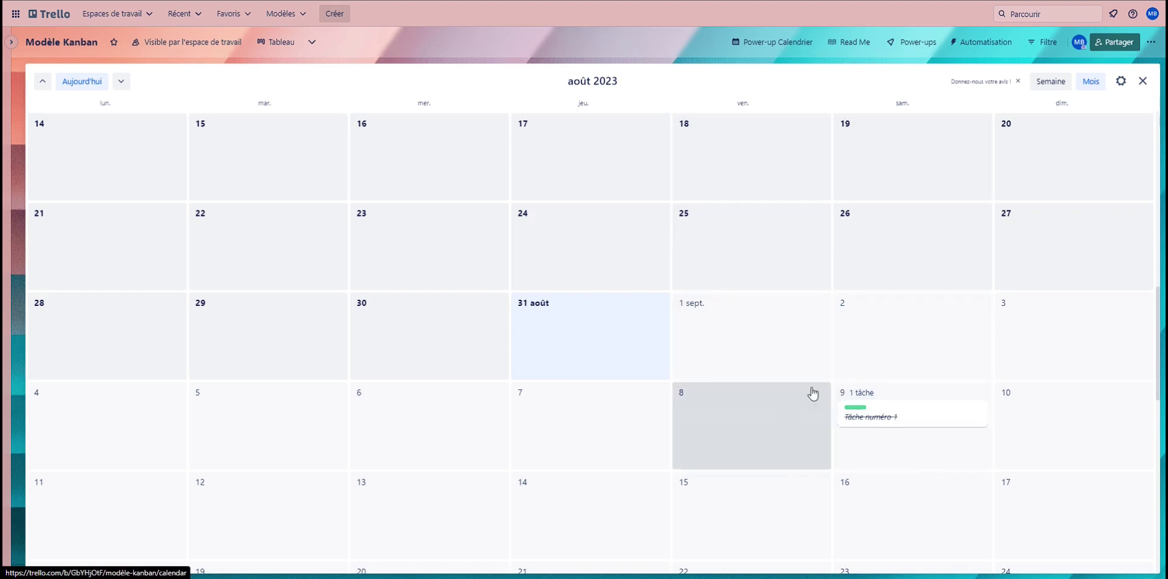
left_click(856, 408)
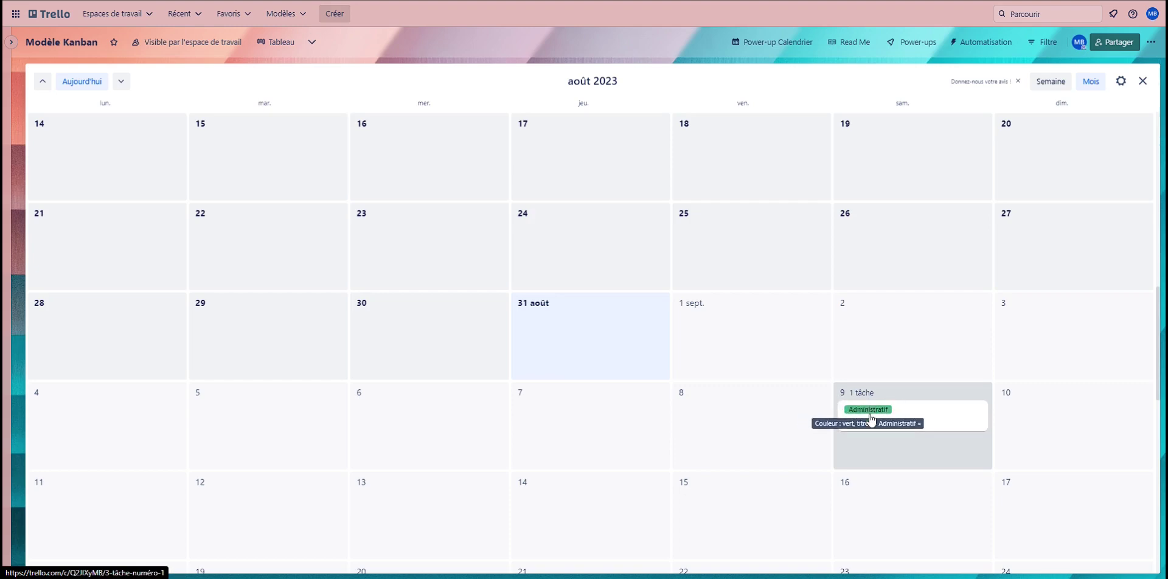
left_click(1050, 82)
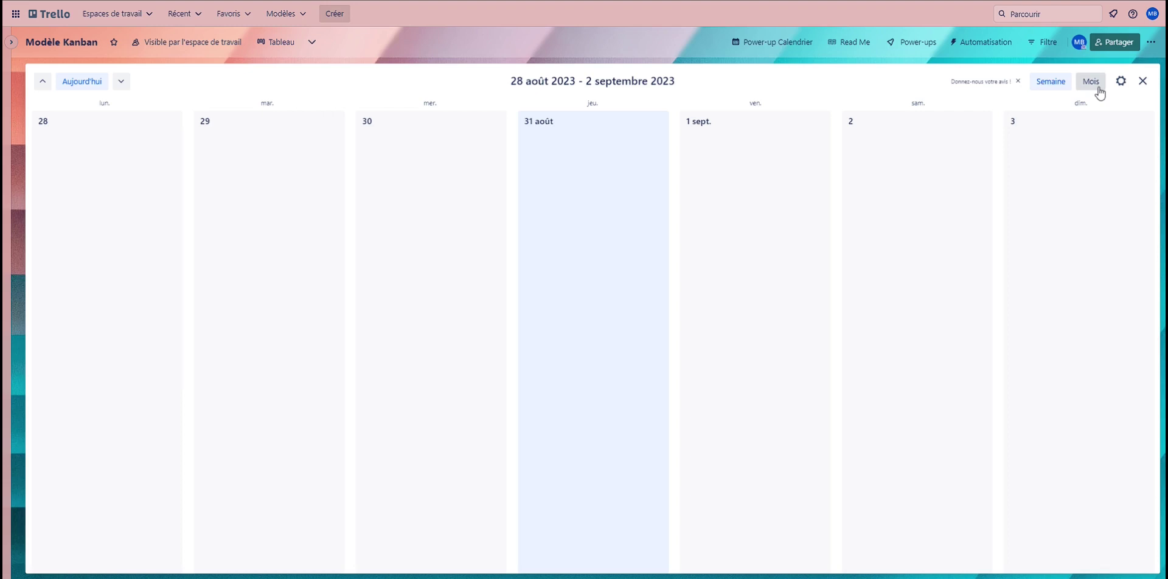
left_click(1099, 88)
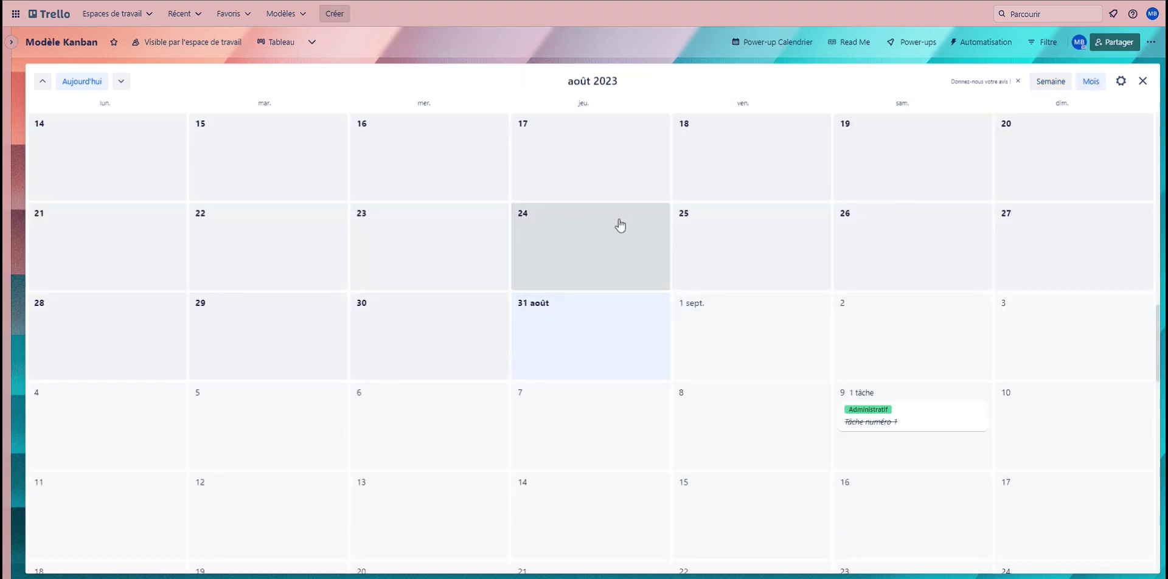